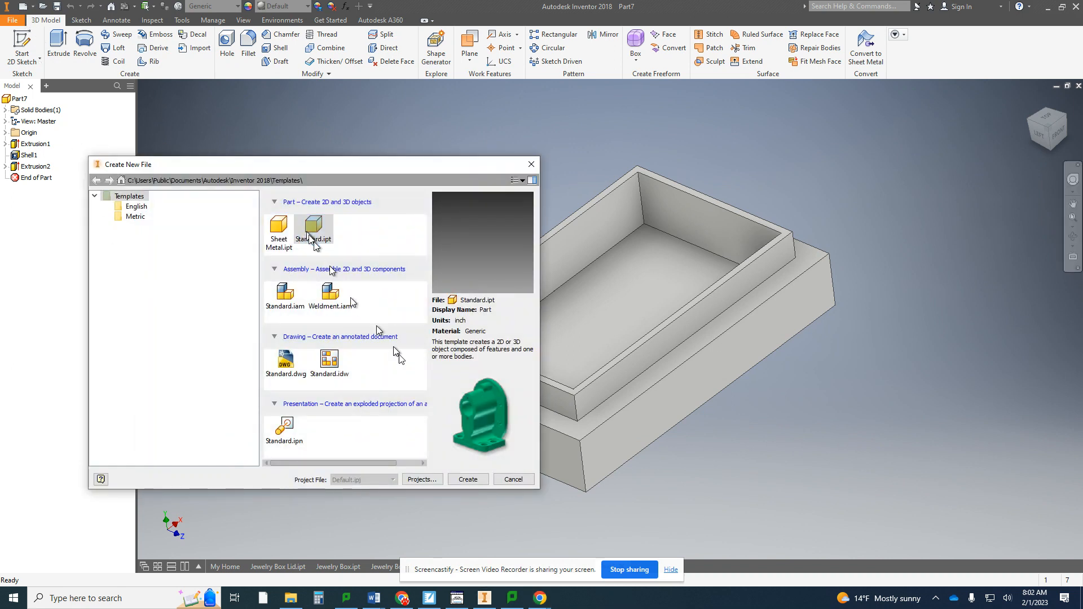
# Create a new part from the Standard.ipt template and start a 2D sketch on the XZ plane
pyautogui.click(468, 479)
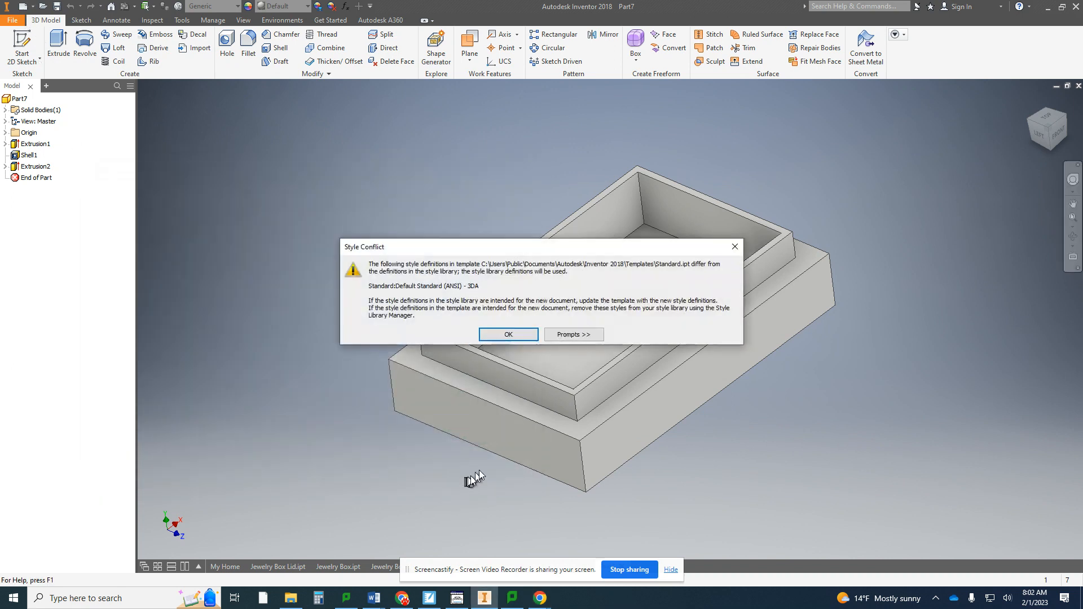
pyautogui.click(503, 334)
pyautogui.press('s')
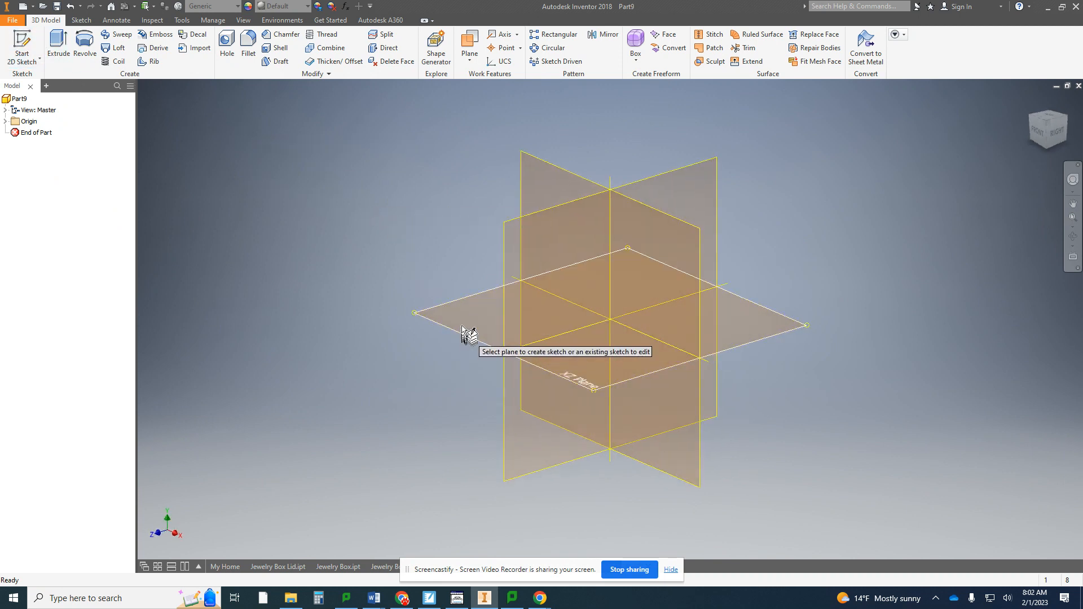
pyautogui.click(460, 324)
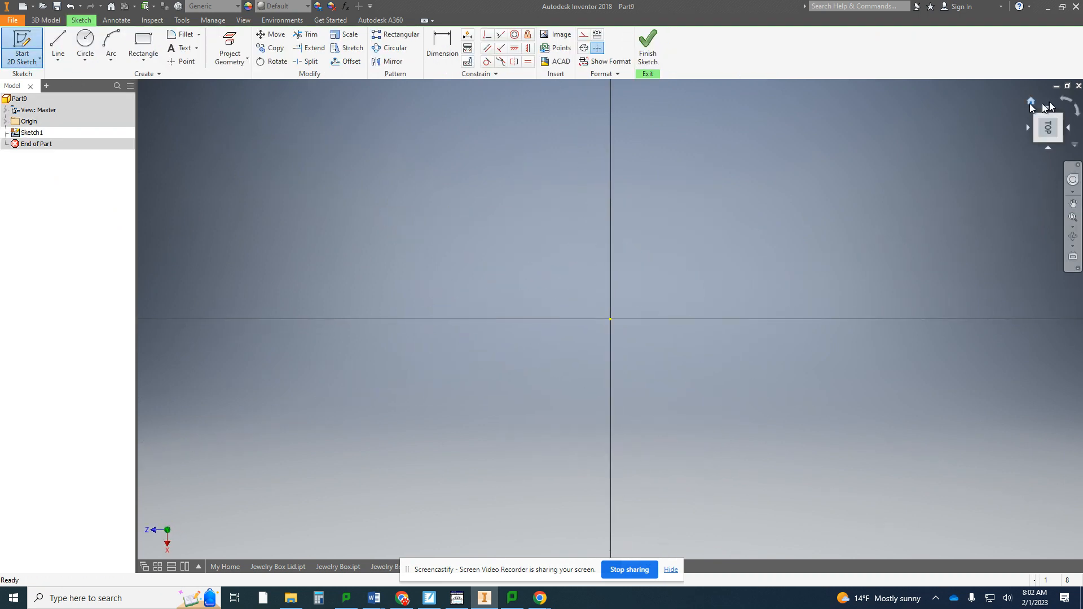
# Sketch a rectangle about 10.6 in wide with its lower-left corner on the origin
pyautogui.moveTo(597, 234); pyautogui.dragTo(417, 341, button='middle')
pyautogui.click(144, 41)
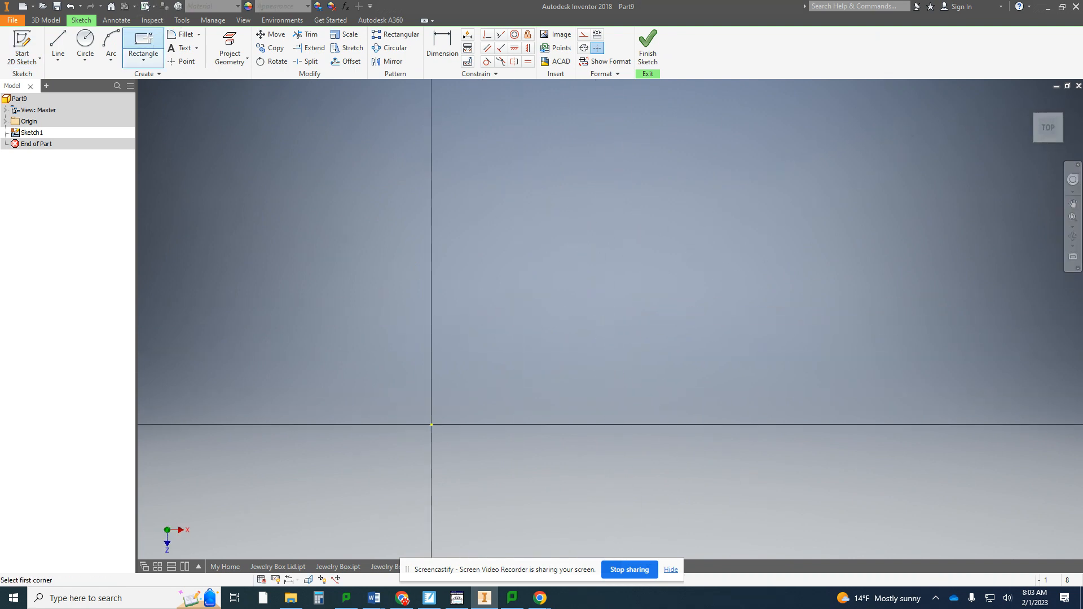
pyautogui.click(432, 425)
pyautogui.click(796, 192)
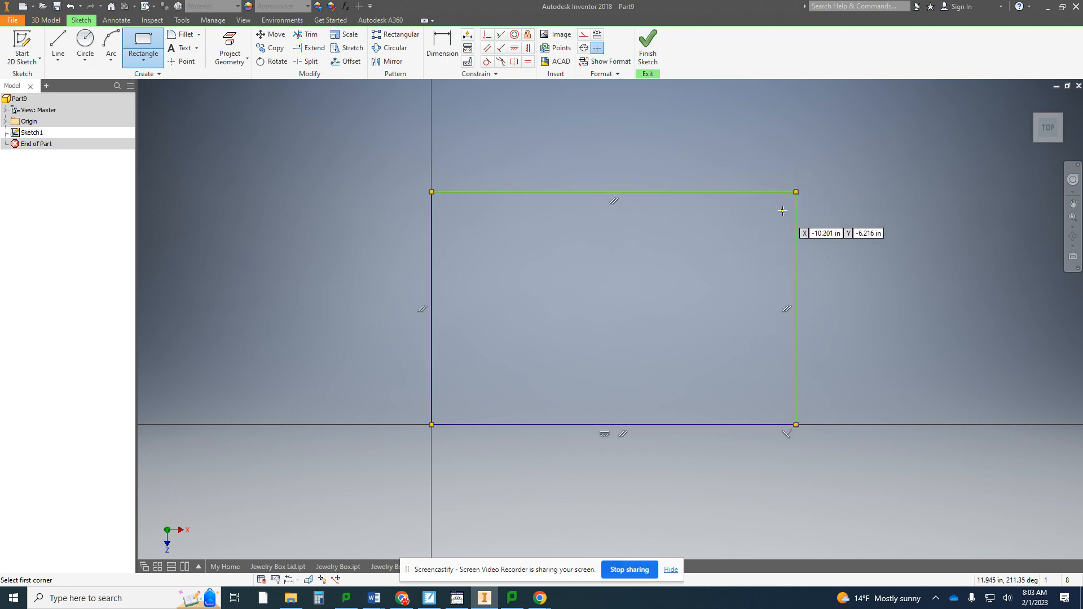
# Dimension the rectangle to 6 in wide and 4 in high
pyautogui.click(456, 47)
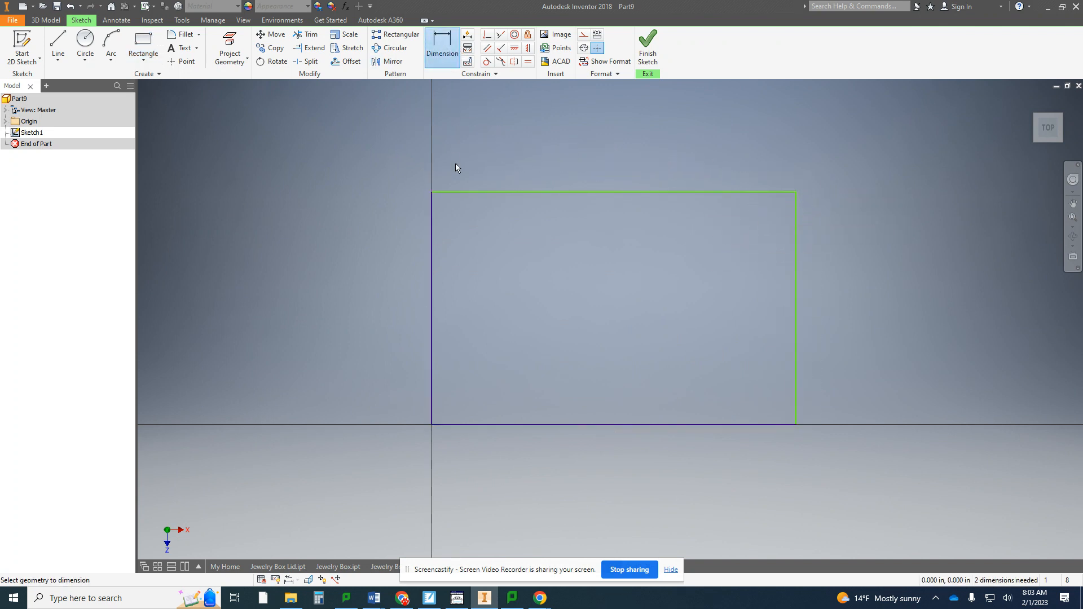
pyautogui.click(609, 192)
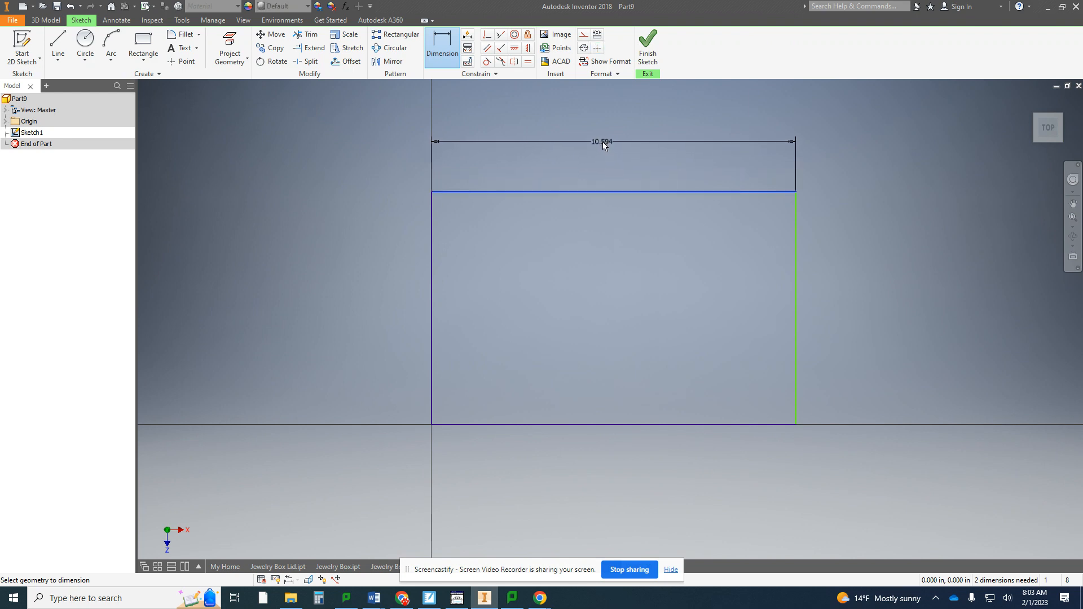
pyautogui.click(602, 145)
pyautogui.write('6')
pyautogui.press('Return')
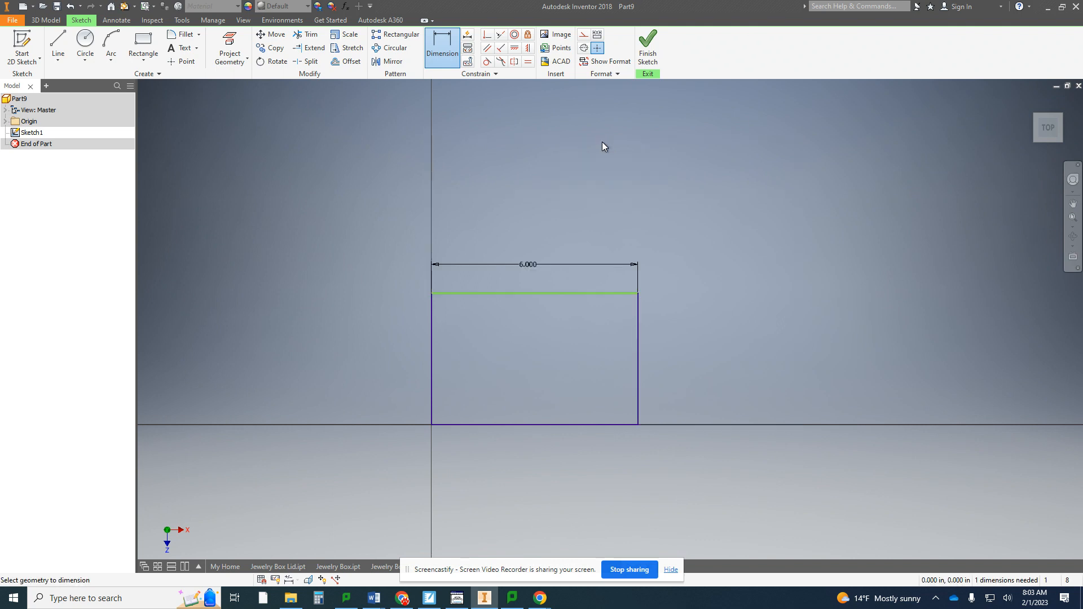
pyautogui.click(639, 350)
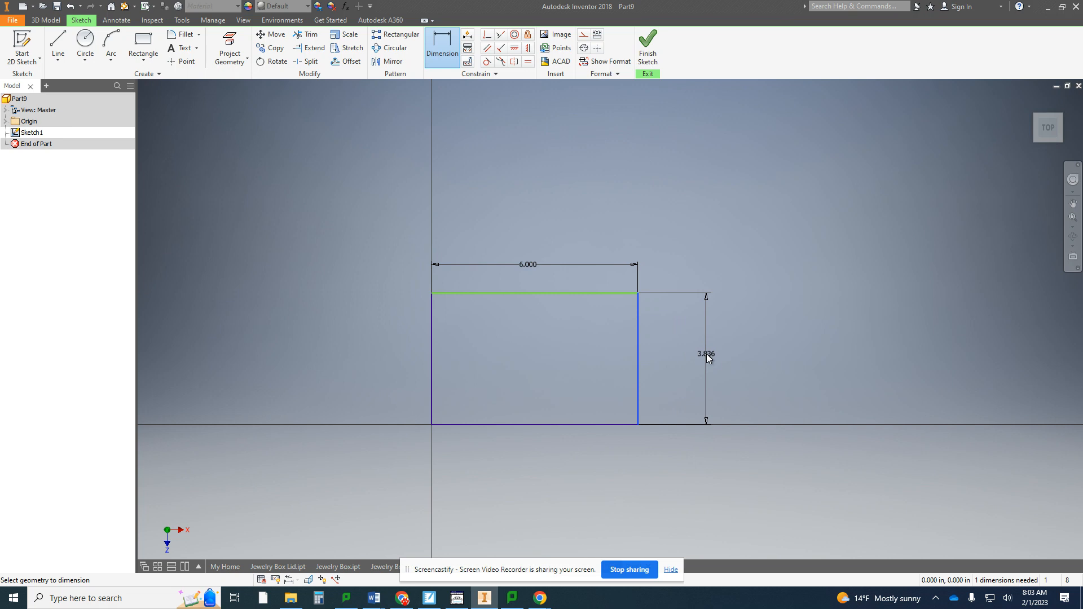
pyautogui.click(707, 356)
pyautogui.write('4')
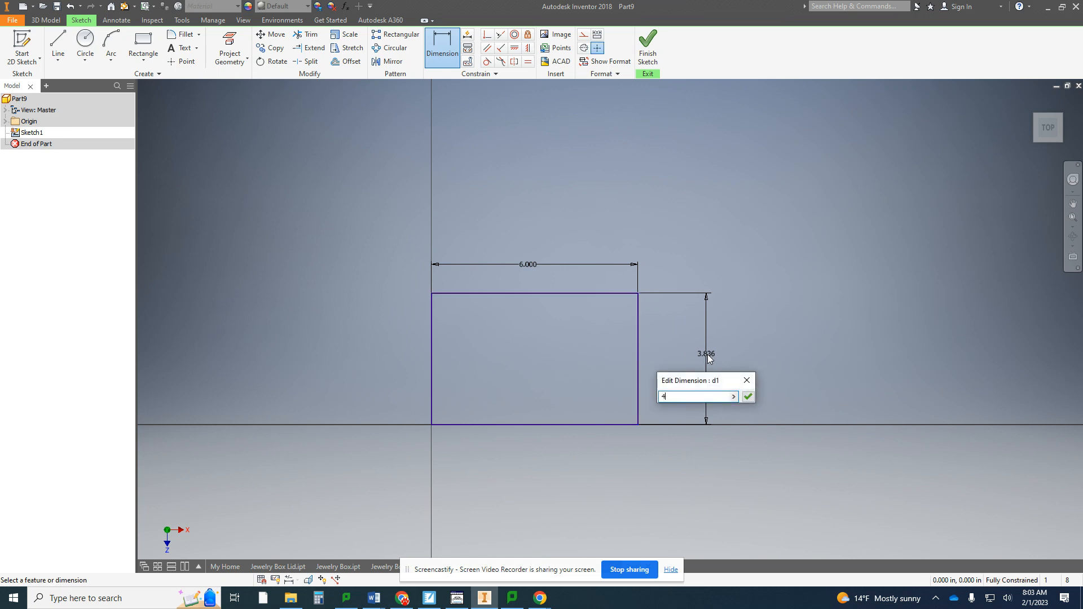
pyautogui.press('Return')
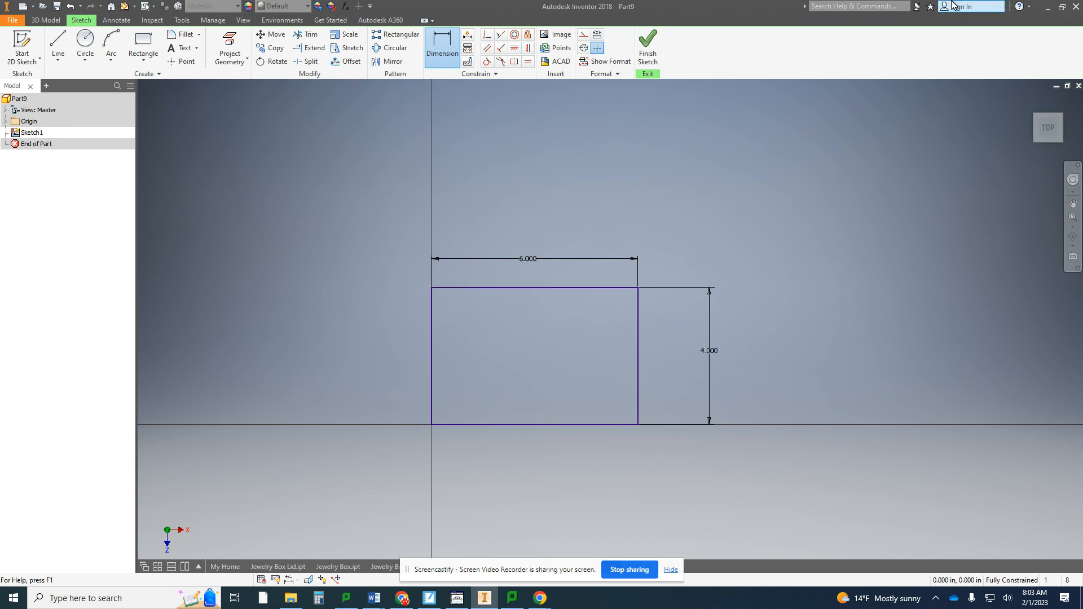
# Finish the sketch and extrude the rectangle upward by 1 in
pyautogui.click(649, 57)
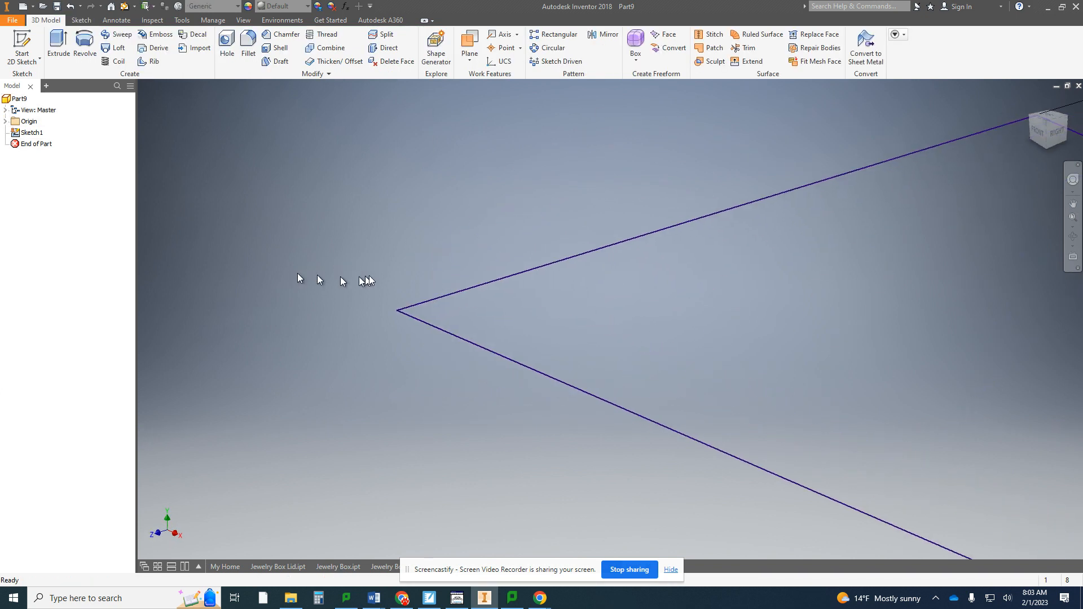
pyautogui.click(59, 44)
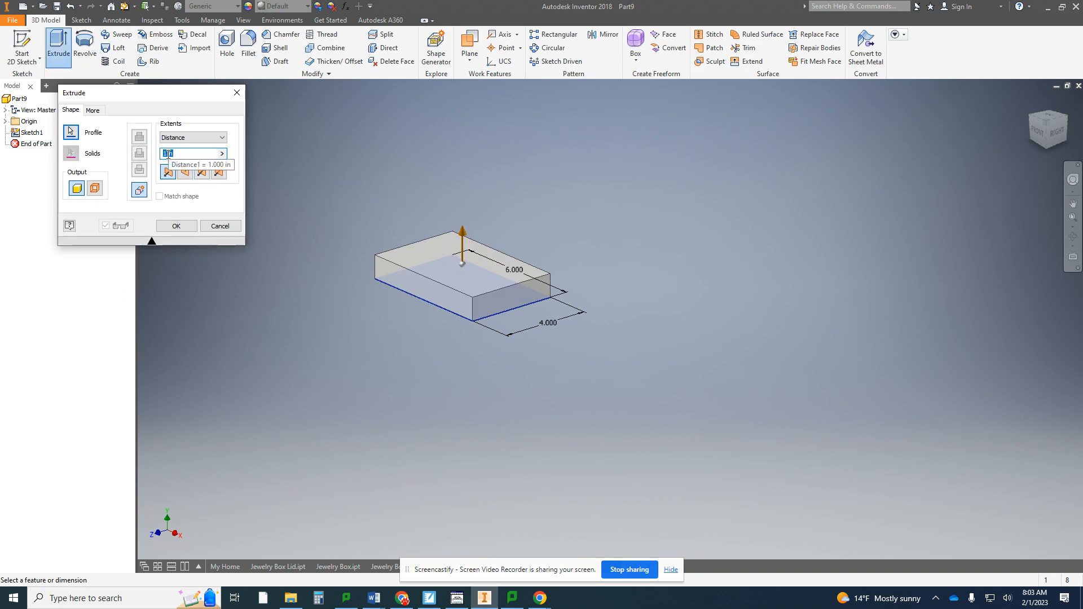
pyautogui.click(176, 226)
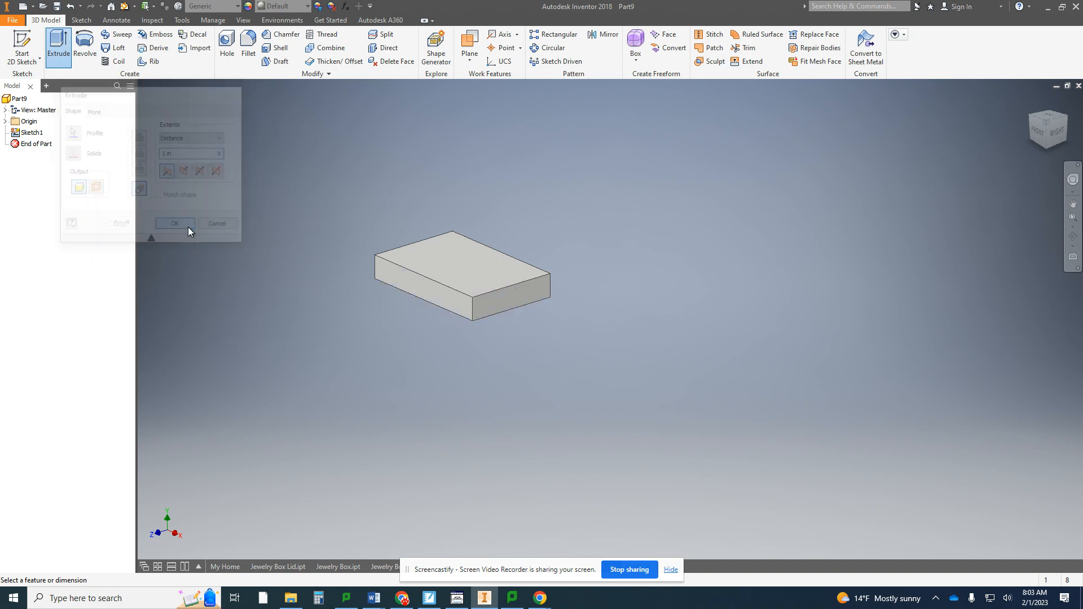
# Shell the block with a 3/8 in wall thickness, removing its top face
pyautogui.press('F2')
pyautogui.moveTo(491, 305); pyautogui.dragTo(496, 313)
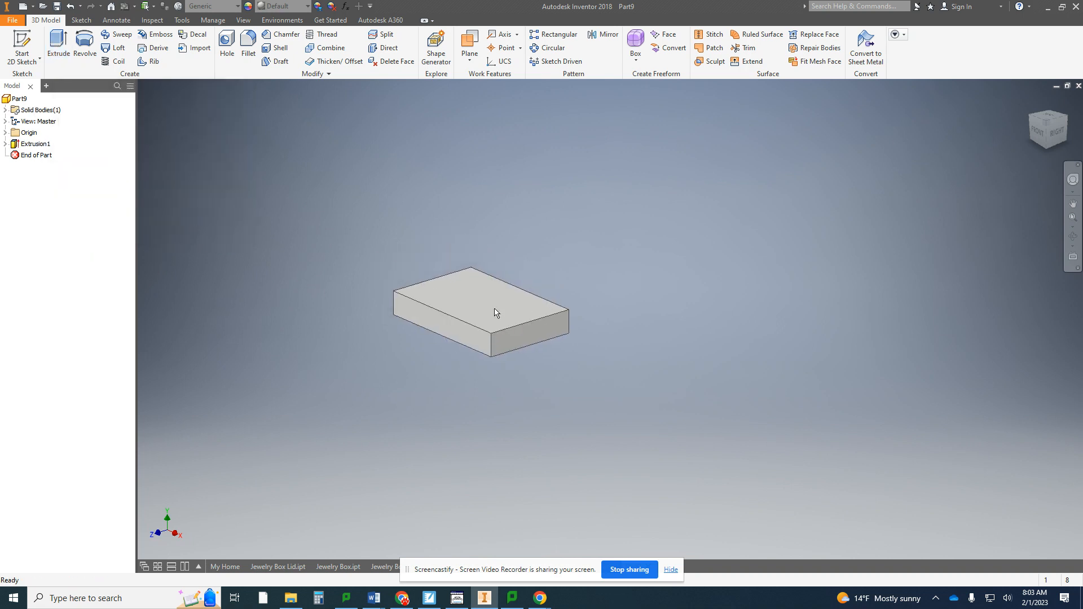
pyautogui.moveTo(514, 331)
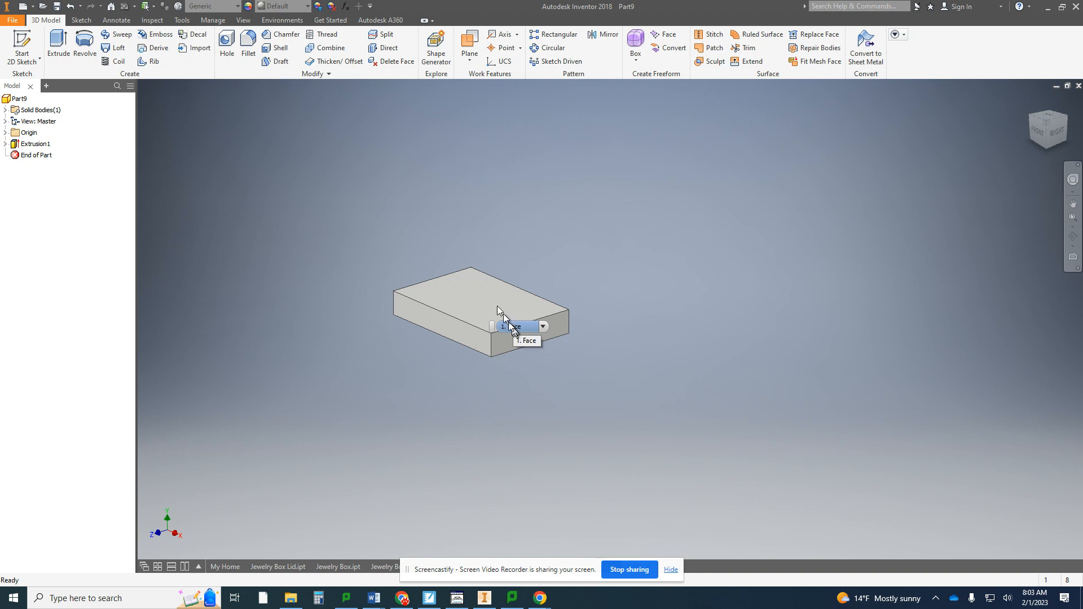
pyautogui.click(285, 50)
pyautogui.write('a')
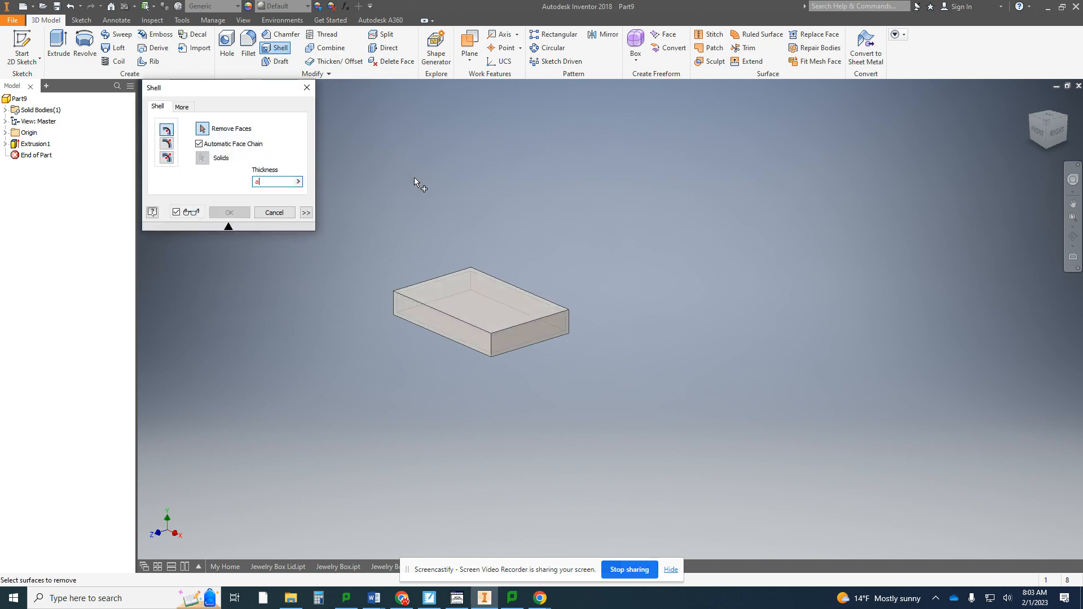
pyautogui.click(461, 298)
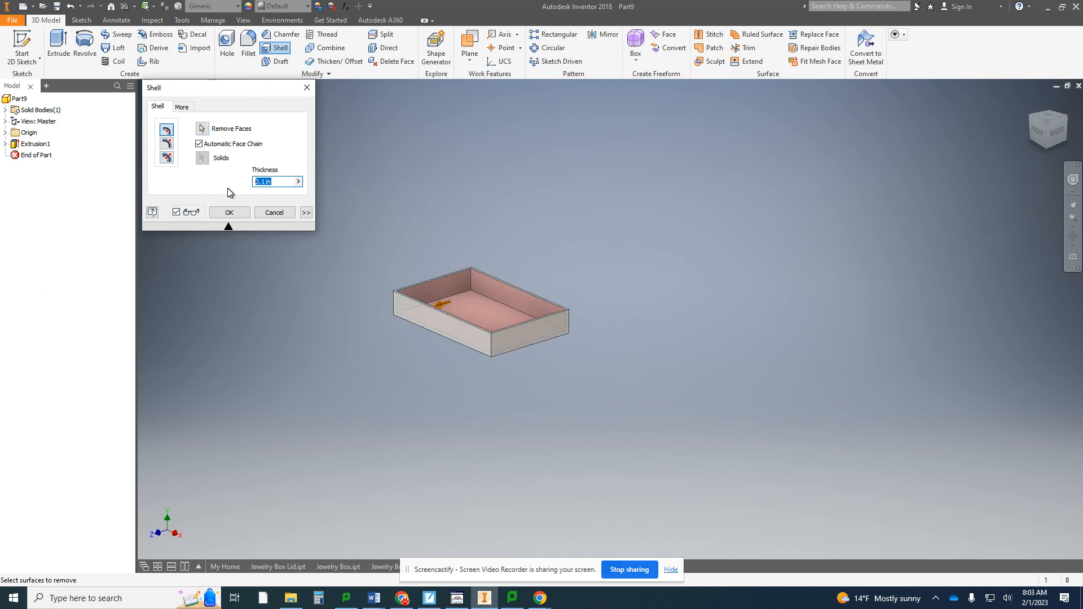
pyautogui.write('3/8')
pyautogui.press('Return')
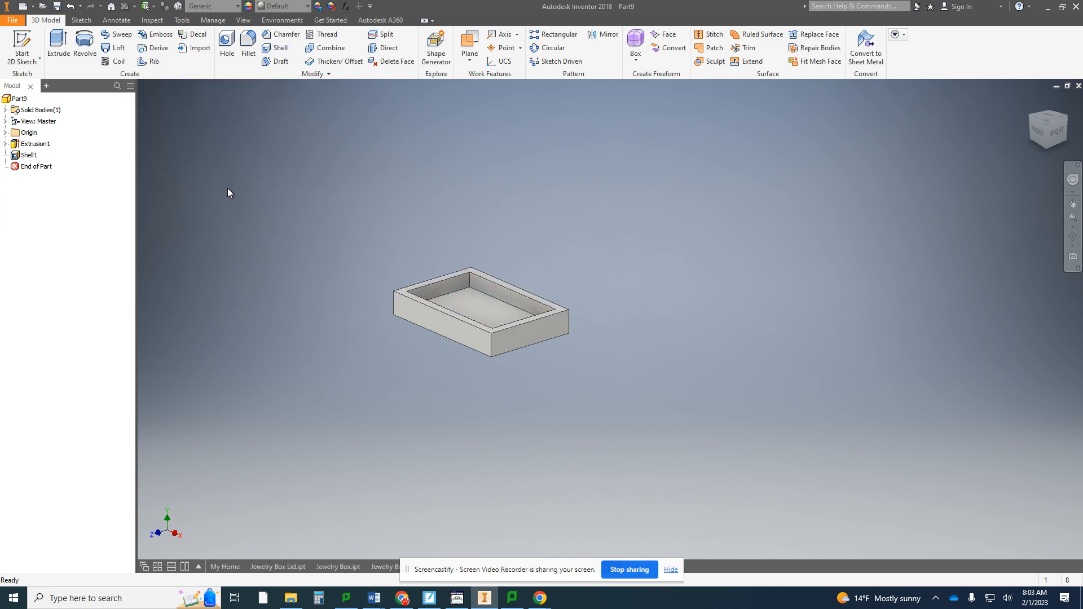
# Fillet the four outer vertical corner edges of the box with a 0.125 in radius
pyautogui.scroll(2, 470, 288)
pyautogui.scroll(-5, 470, 288)
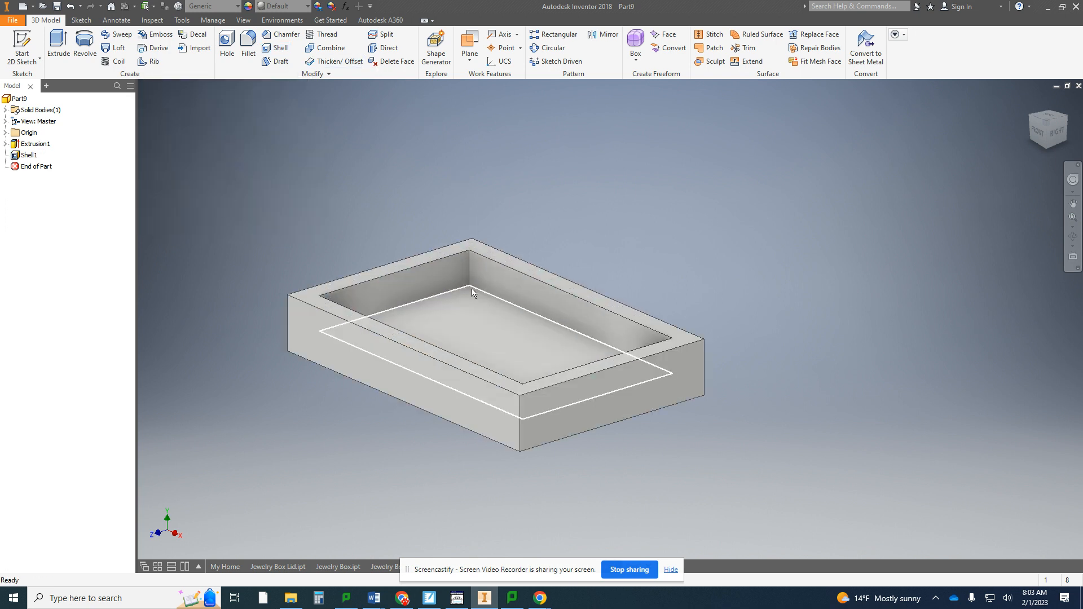
pyautogui.moveTo(578, 327); pyautogui.dragTo(667, 322, button='middle')
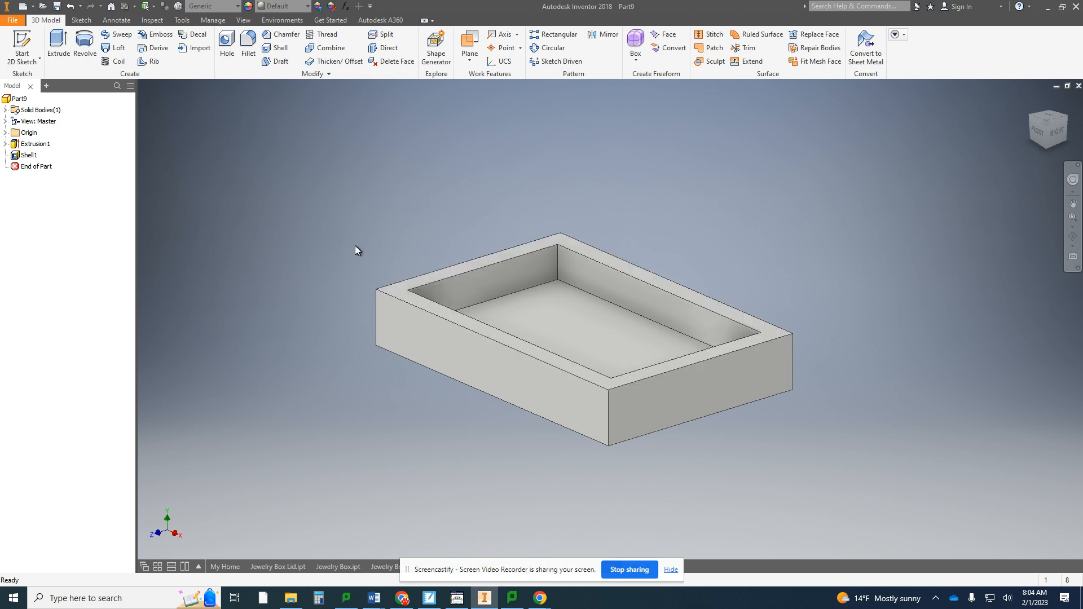
pyautogui.click(249, 50)
pyautogui.click(377, 333)
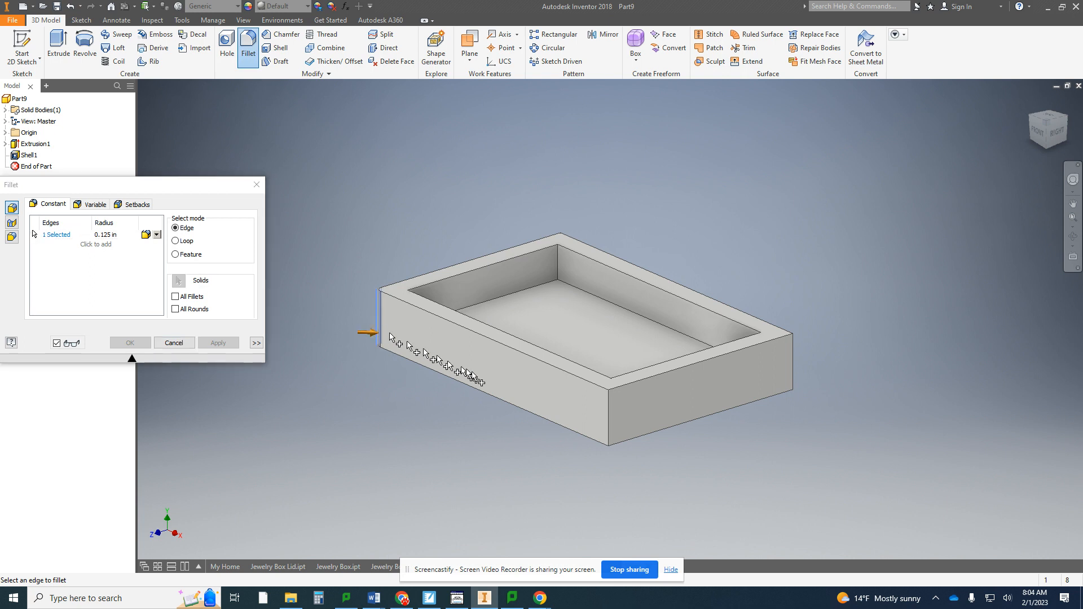
pyautogui.click(611, 420)
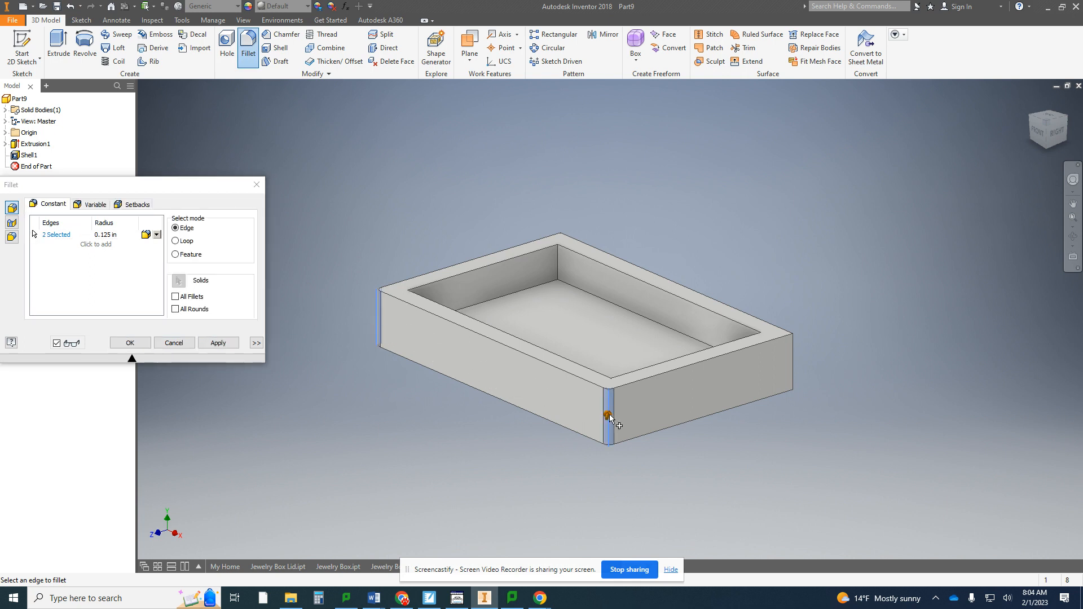
pyautogui.click(790, 372)
pyautogui.click(562, 242)
pyautogui.click(216, 342)
pyautogui.click(175, 342)
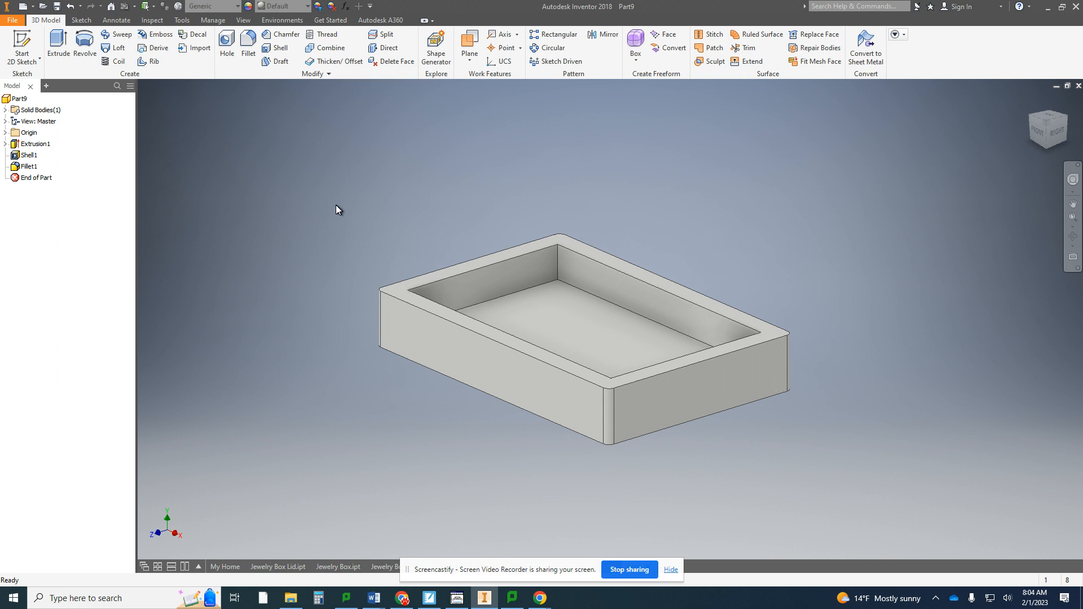
# Start a new 2D sketch on the top rim face of the box
pyautogui.click(24, 49)
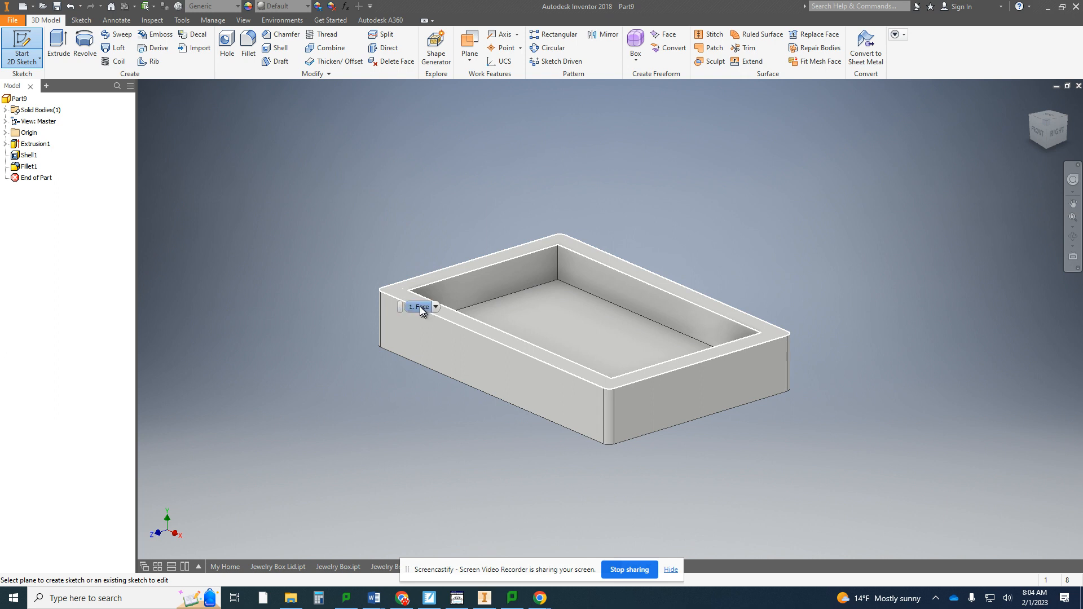
pyautogui.click(407, 296)
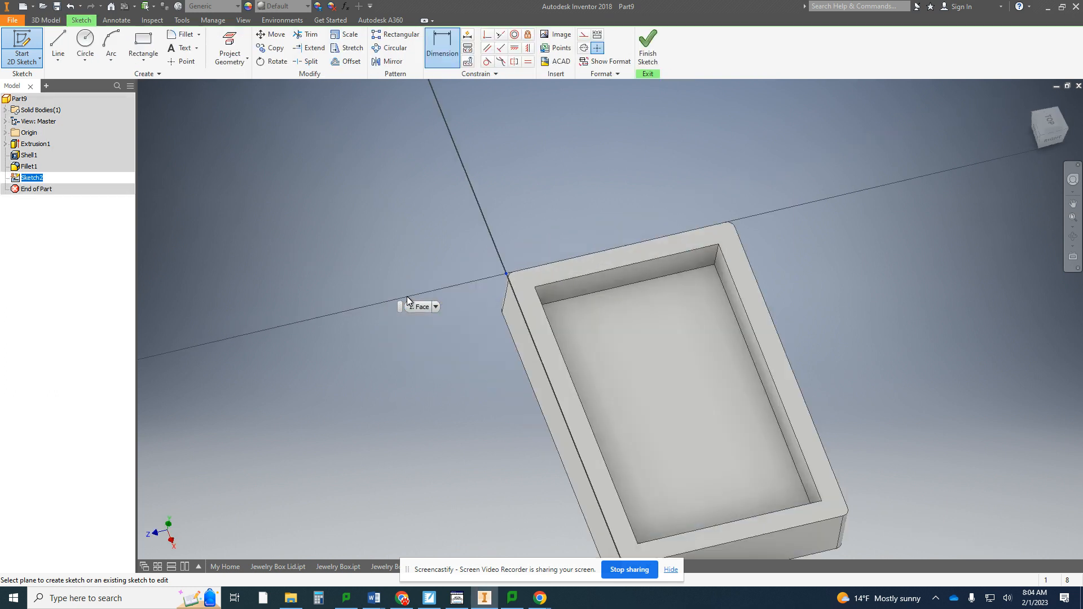
pyautogui.moveTo(486, 302); pyautogui.dragTo(369, 150, button='middle')
pyautogui.press('Escape')
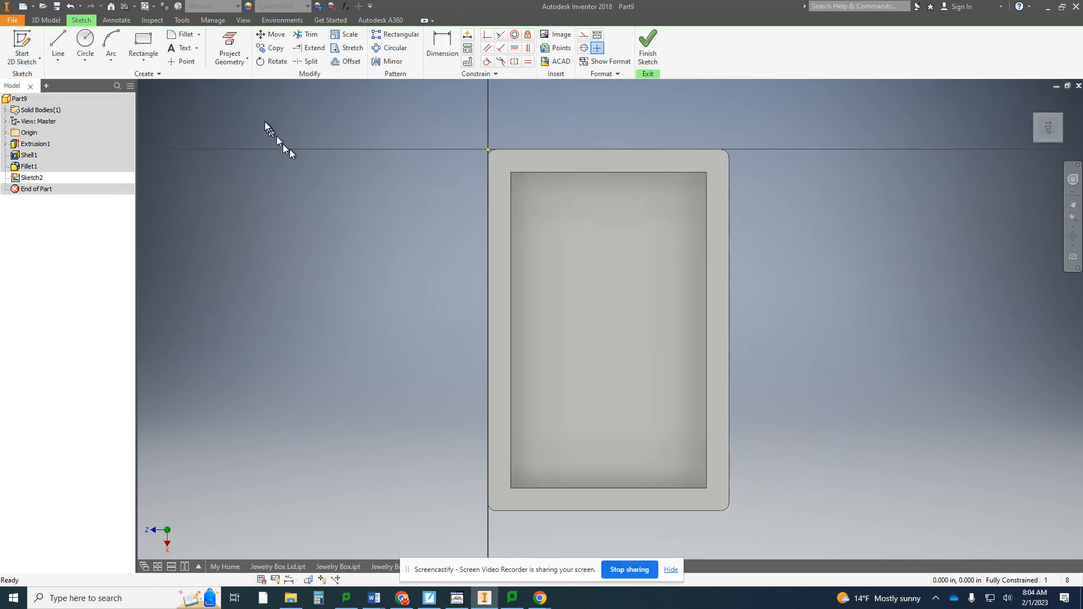
# Project the four inner edges of the rim into the sketch
pyautogui.click(1060, 118)
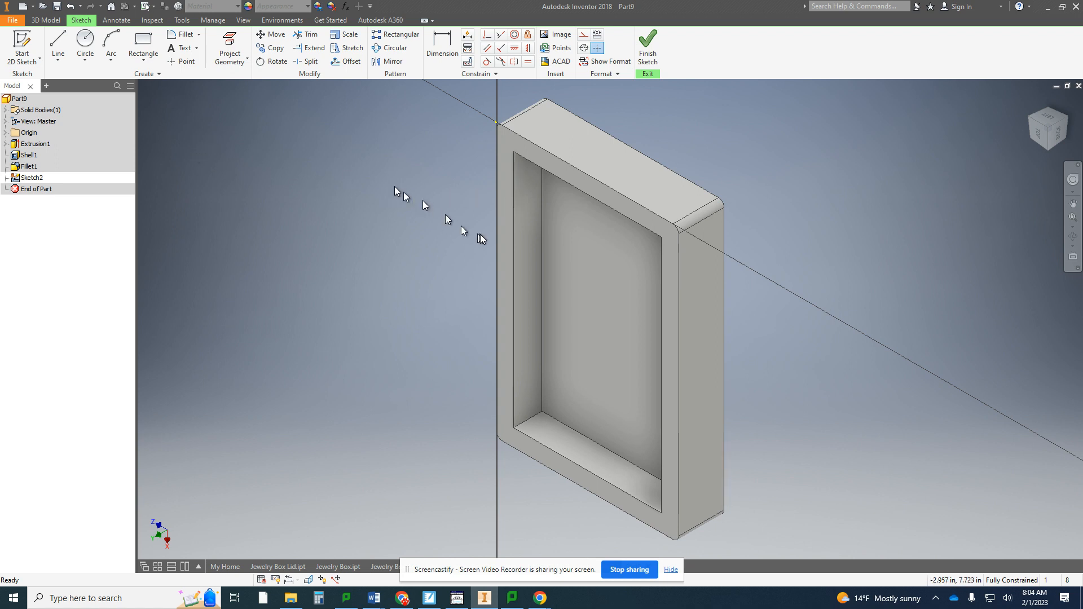
pyautogui.click(230, 49)
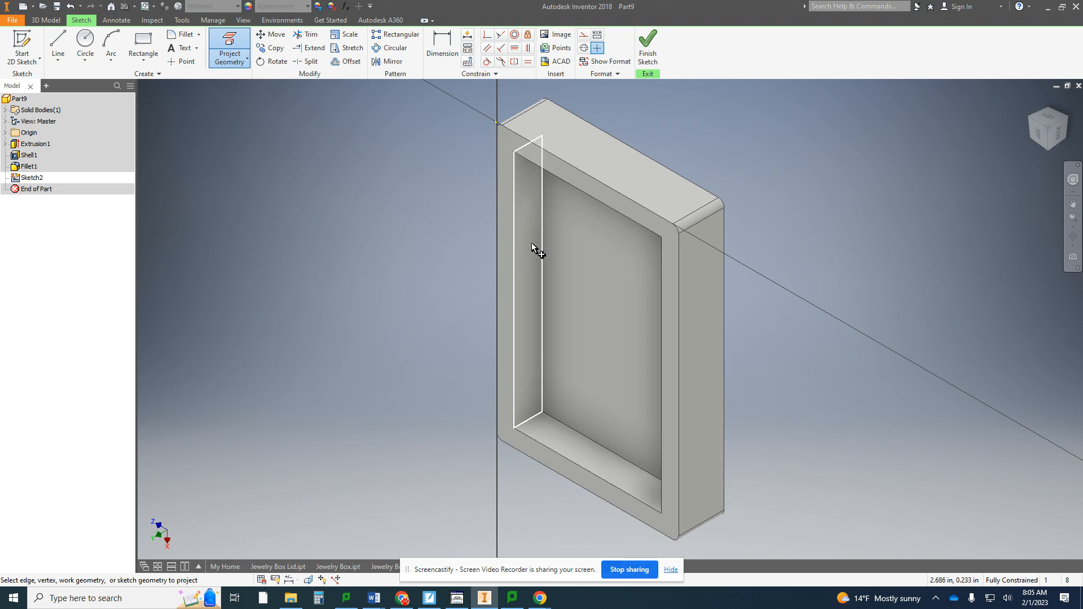
pyautogui.click(529, 327)
pyautogui.click(542, 445)
pyautogui.click(663, 348)
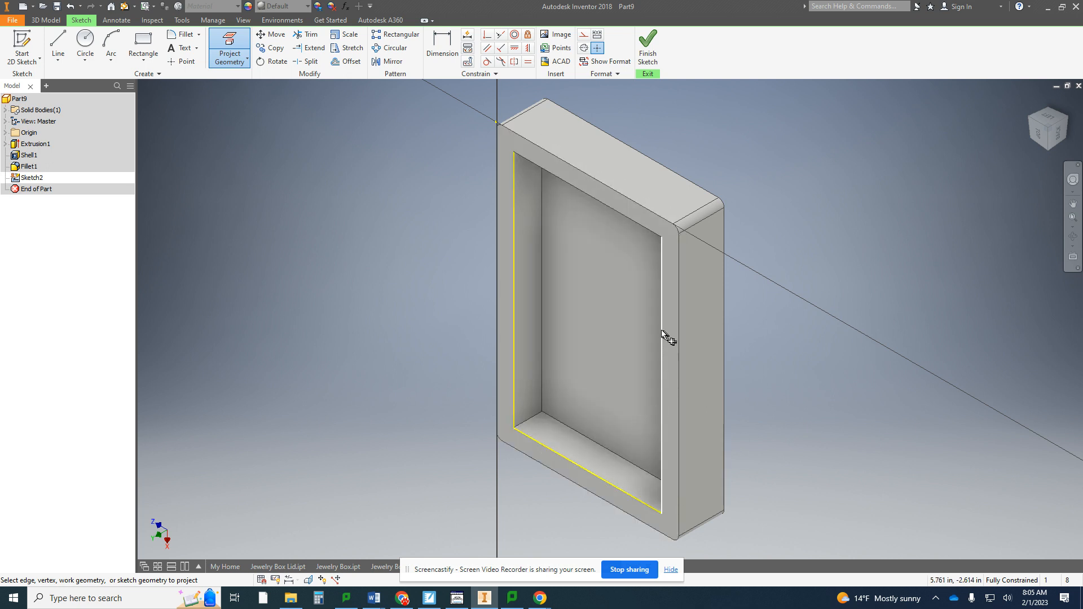
pyautogui.click(608, 206)
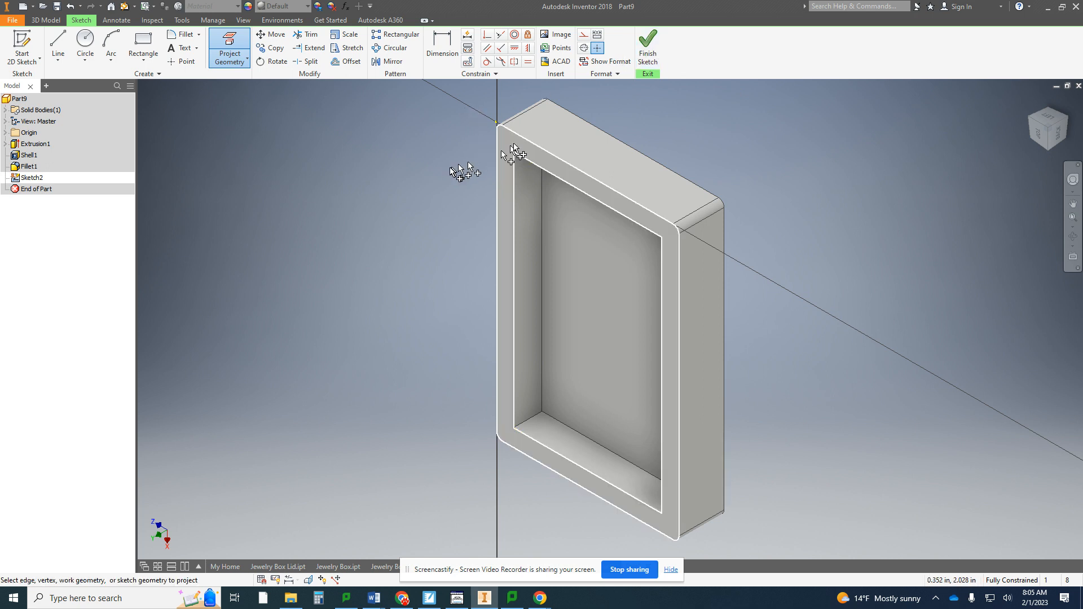
# Offset the projected inner rectangle inward by .125 in
pyautogui.click(1039, 134)
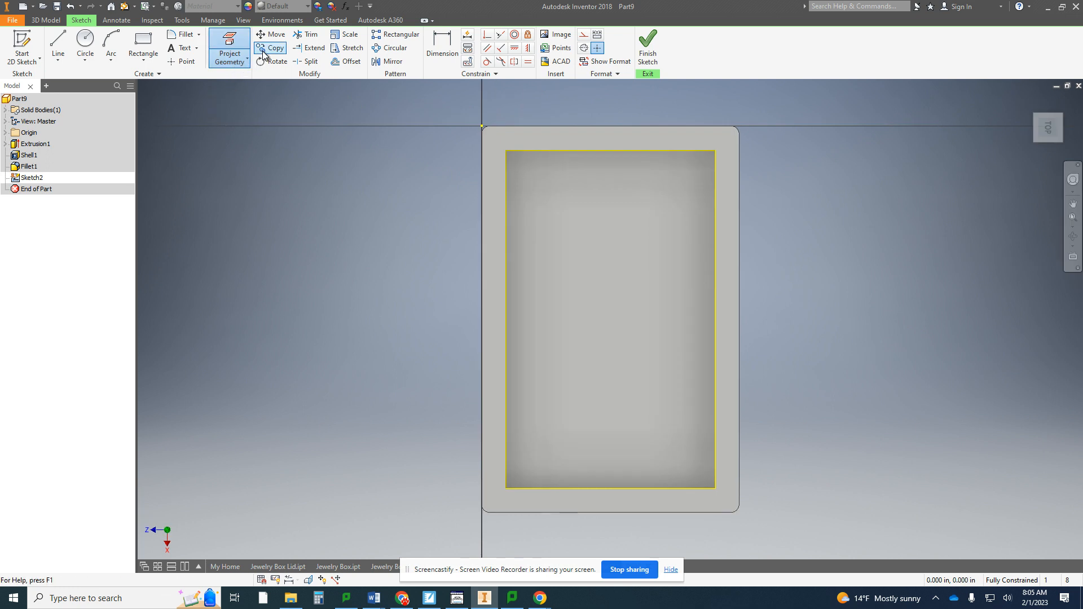
pyautogui.click(345, 61)
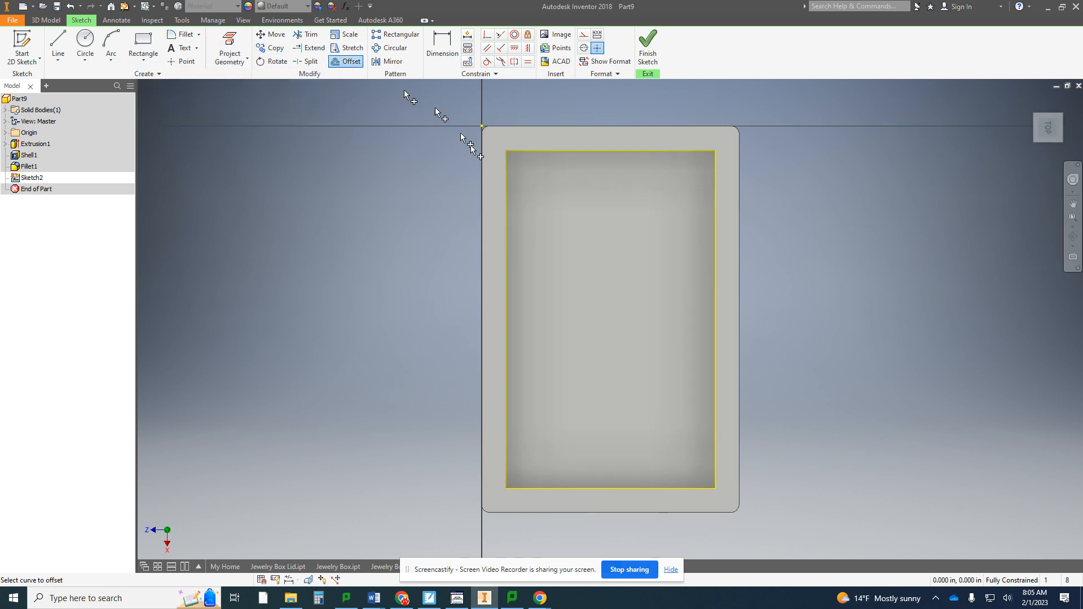
pyautogui.click(574, 152)
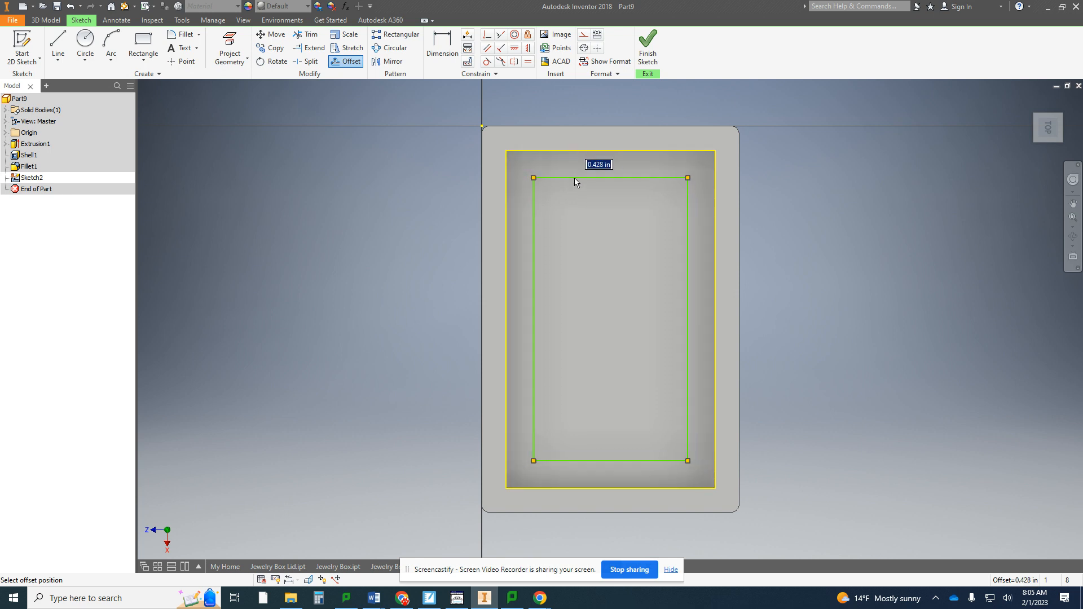
pyautogui.write('.125')
pyautogui.press('Return')
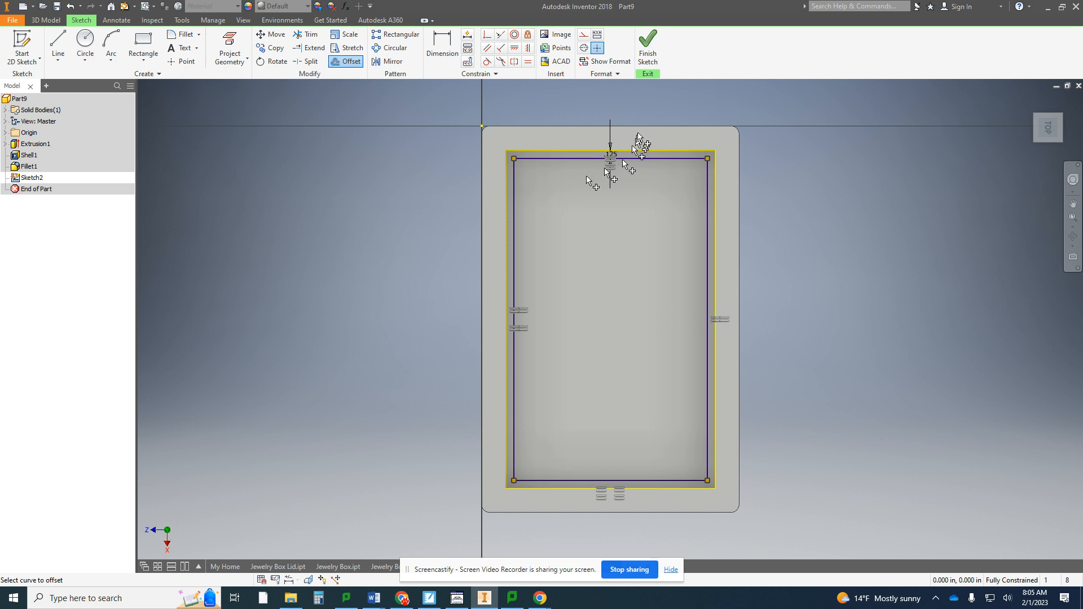
# Finish the sketch and set up a symmetric extrusion of the narrow band between the projected and offset rectangles
pyautogui.click(649, 48)
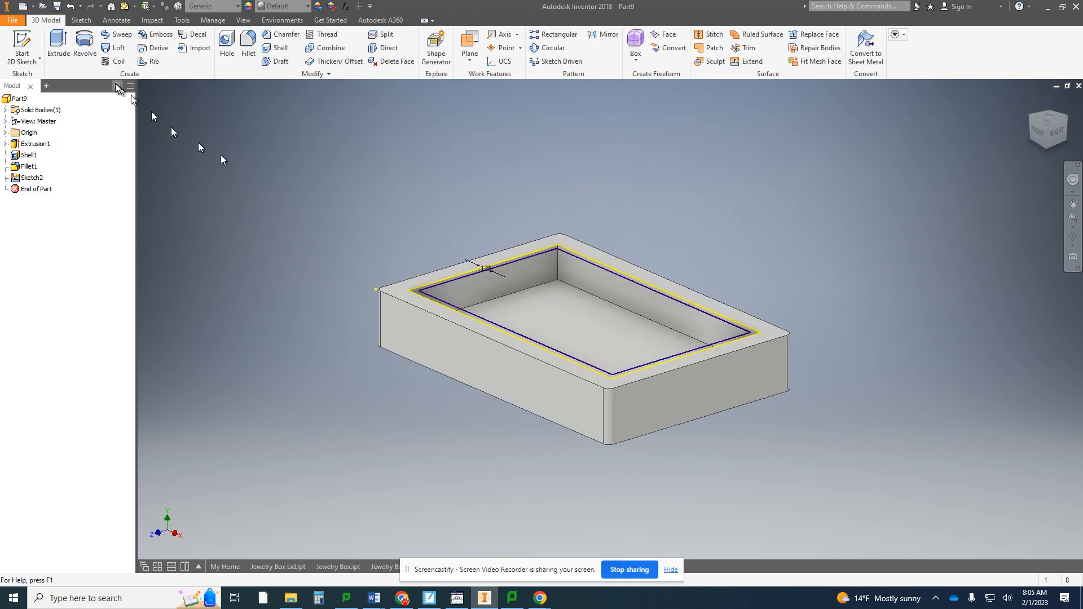
pyautogui.click(56, 53)
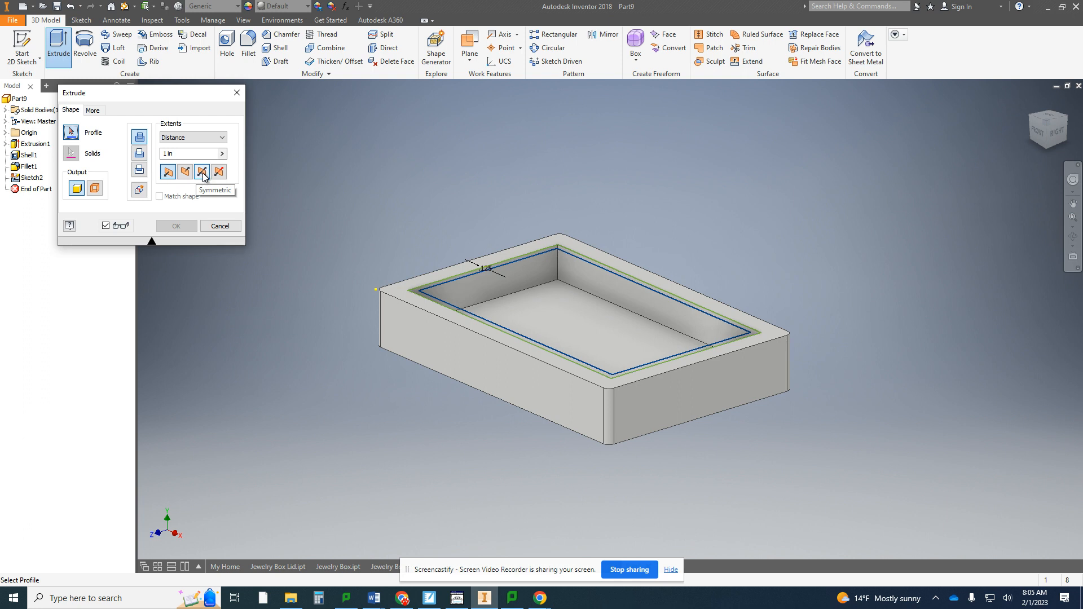
pyautogui.click(204, 177)
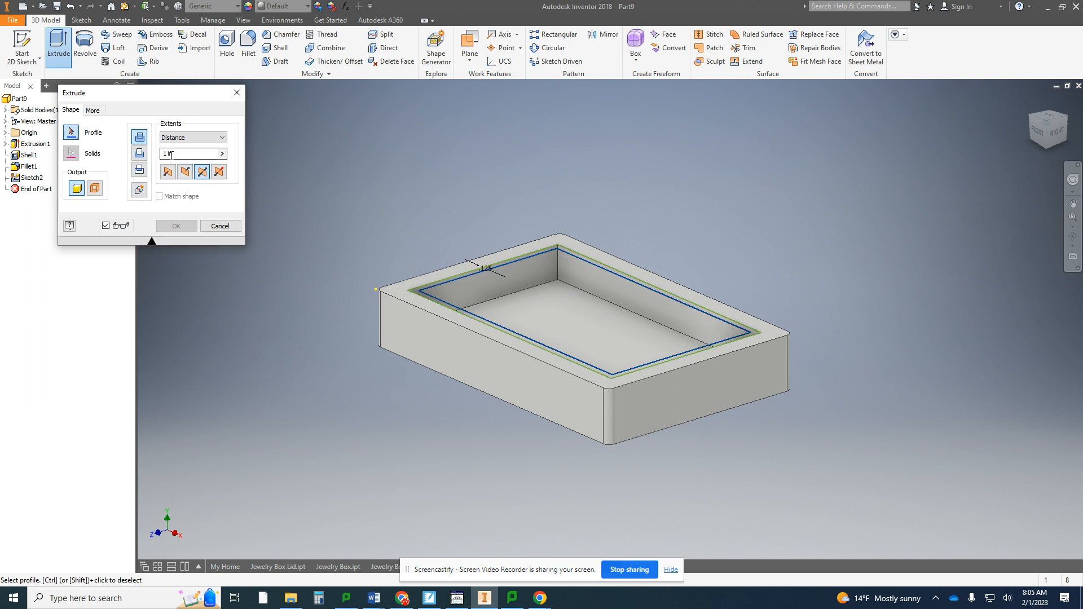
pyautogui.scroll(-3, 428, 273)
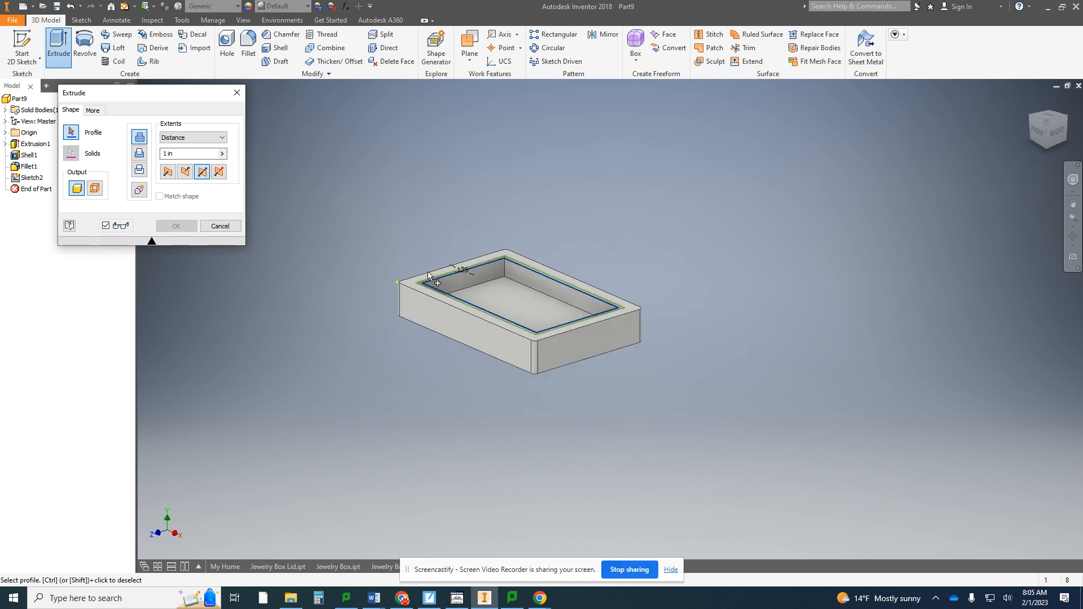
pyautogui.scroll(5, 428, 273)
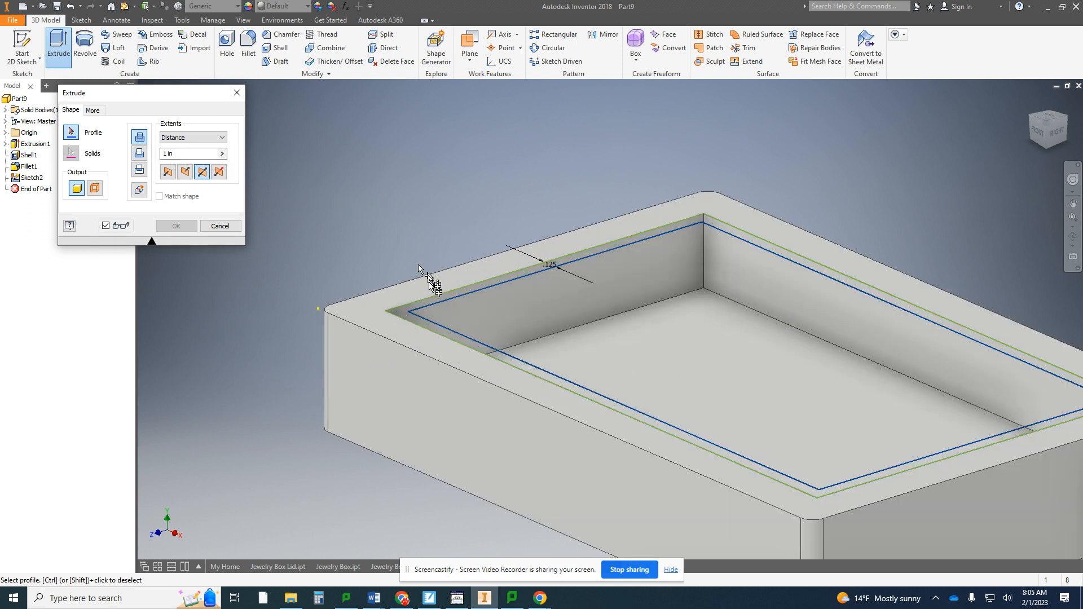
pyautogui.click(410, 316)
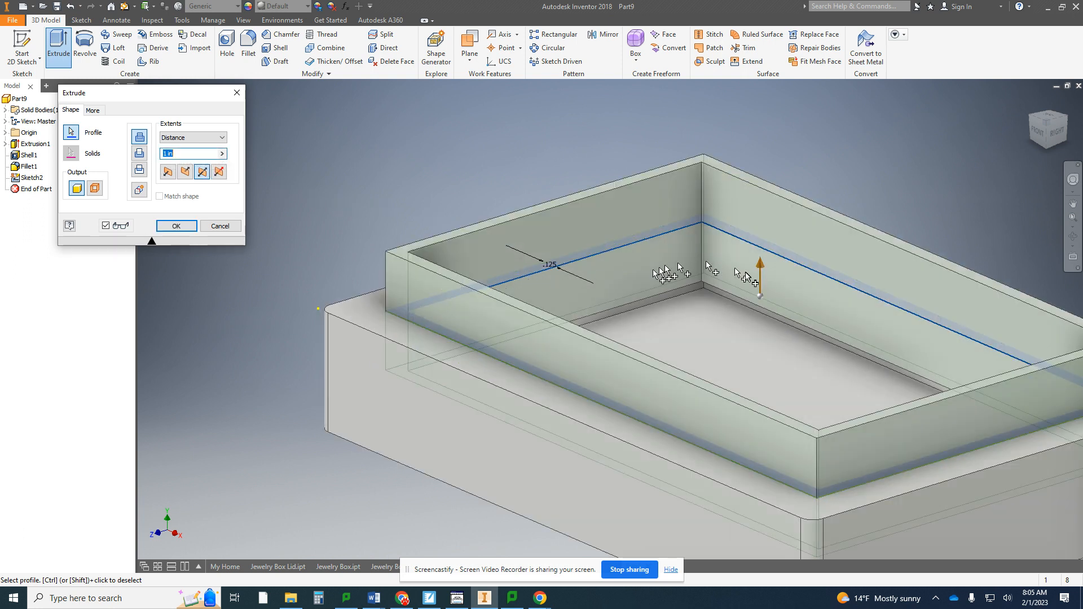
# Set the symmetric extrusion's distance to .75 in and create the raised lip around the opening
pyautogui.scroll(-3, 660, 331)
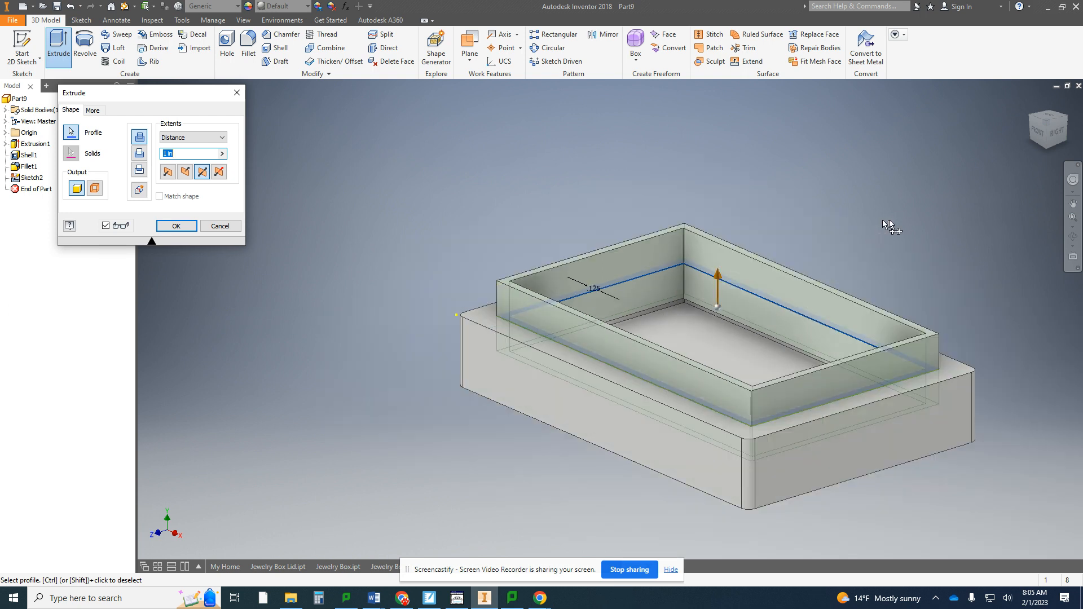
pyautogui.moveTo(1045, 148); pyautogui.dragTo(942, 154)
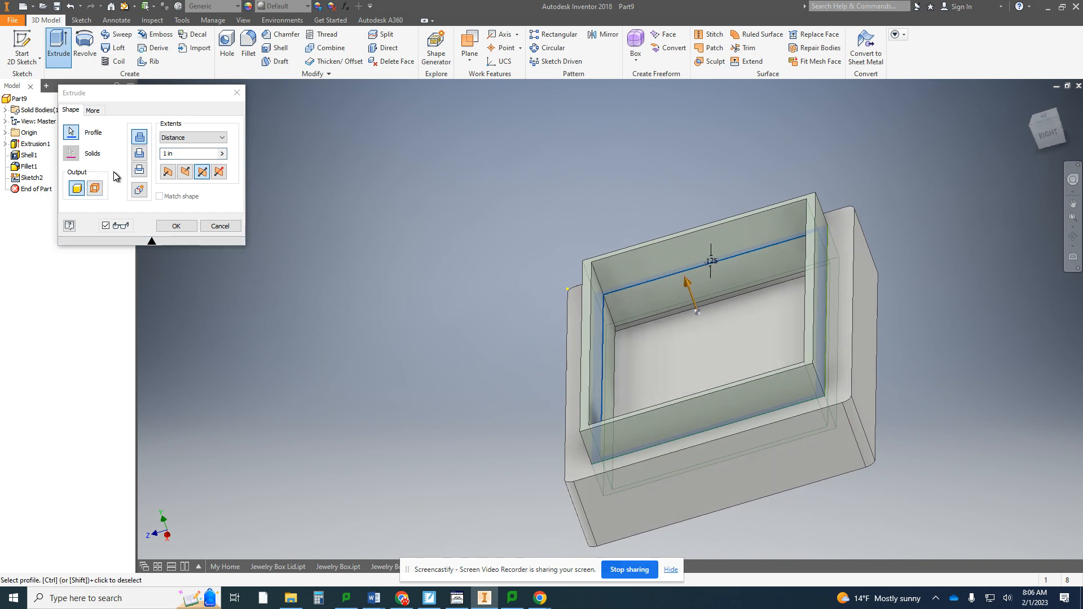
pyautogui.click(172, 155)
pyautogui.write('.')
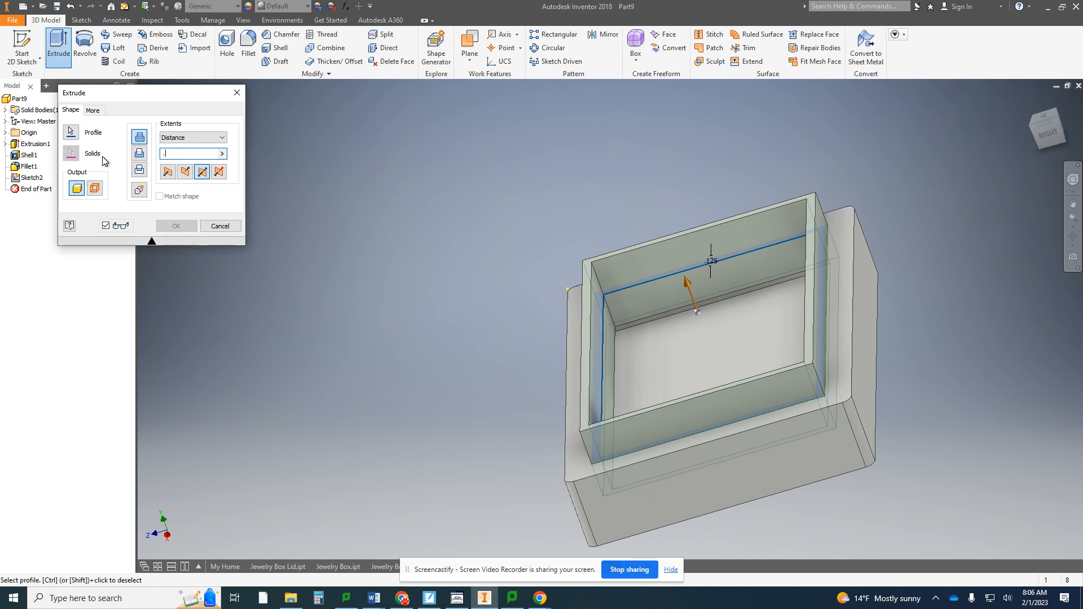
pyautogui.write('67')
pyautogui.press('BackSpace')
pyautogui.write('75')
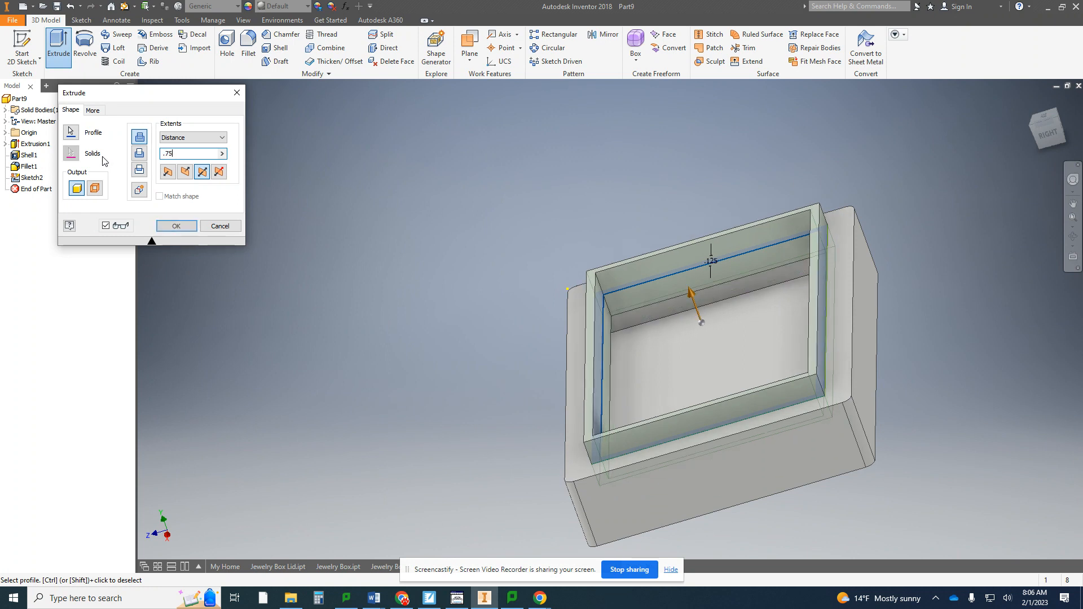
pyautogui.press('Return')
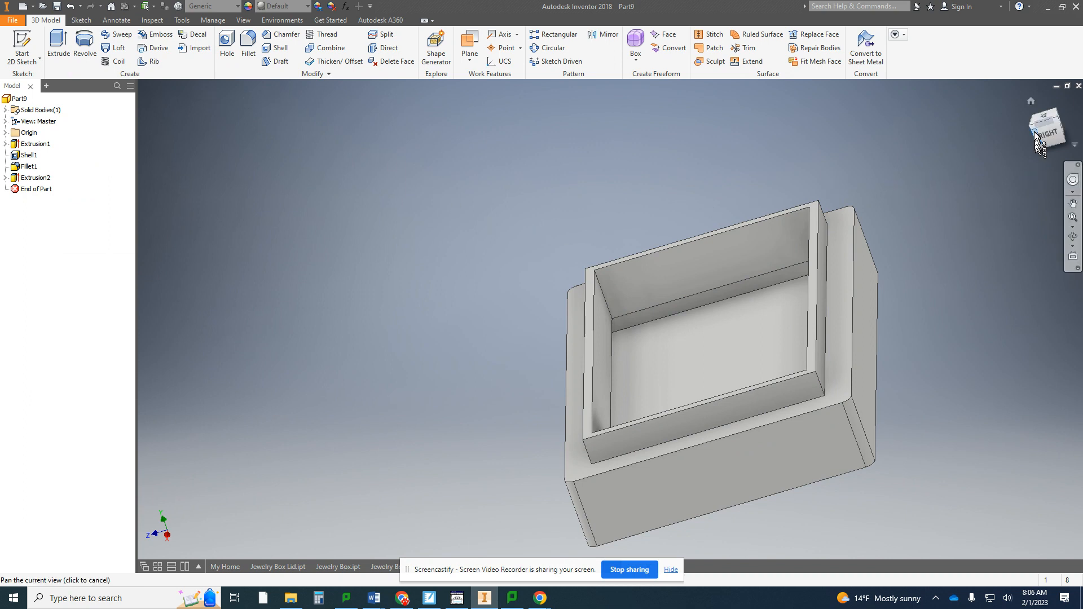
# Search the appearance library for "walnut" and add Walnut - Natural Polished to the document appearances
pyautogui.click(1031, 100)
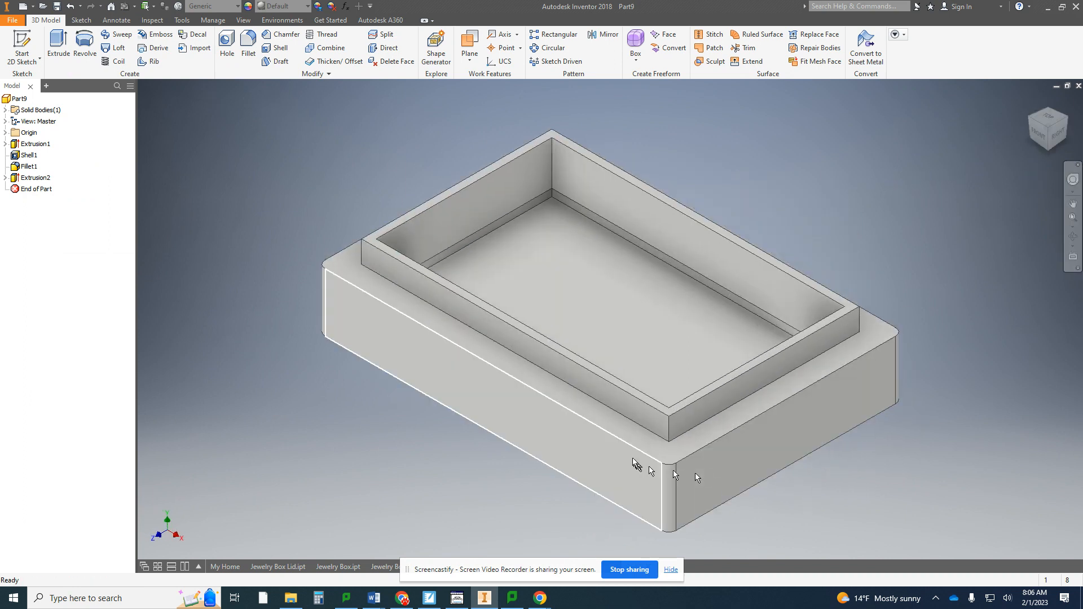
pyautogui.scroll(3, 632, 457)
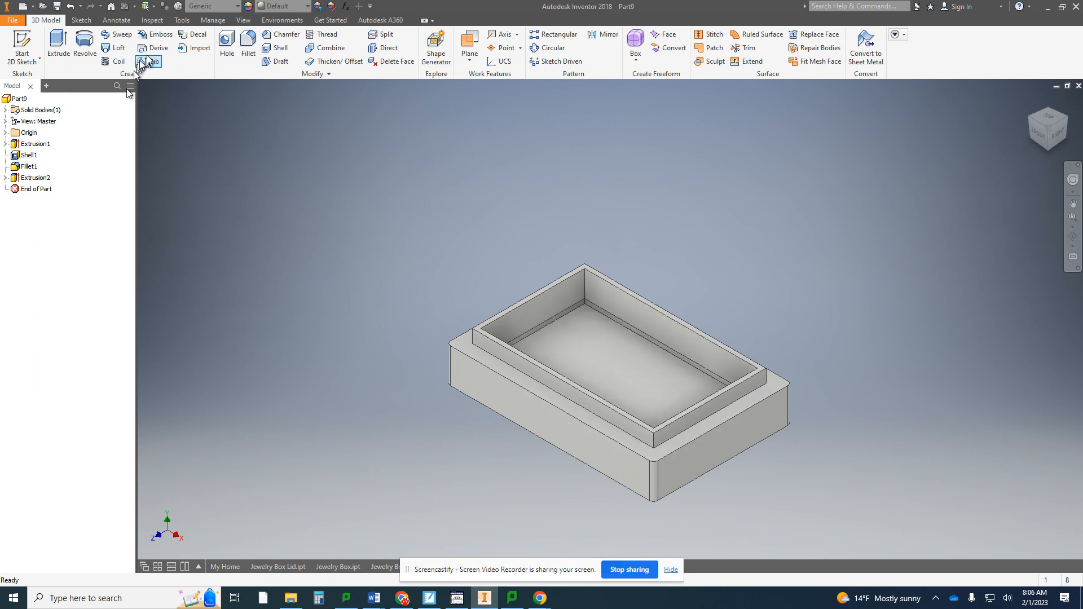
pyautogui.click(249, 7)
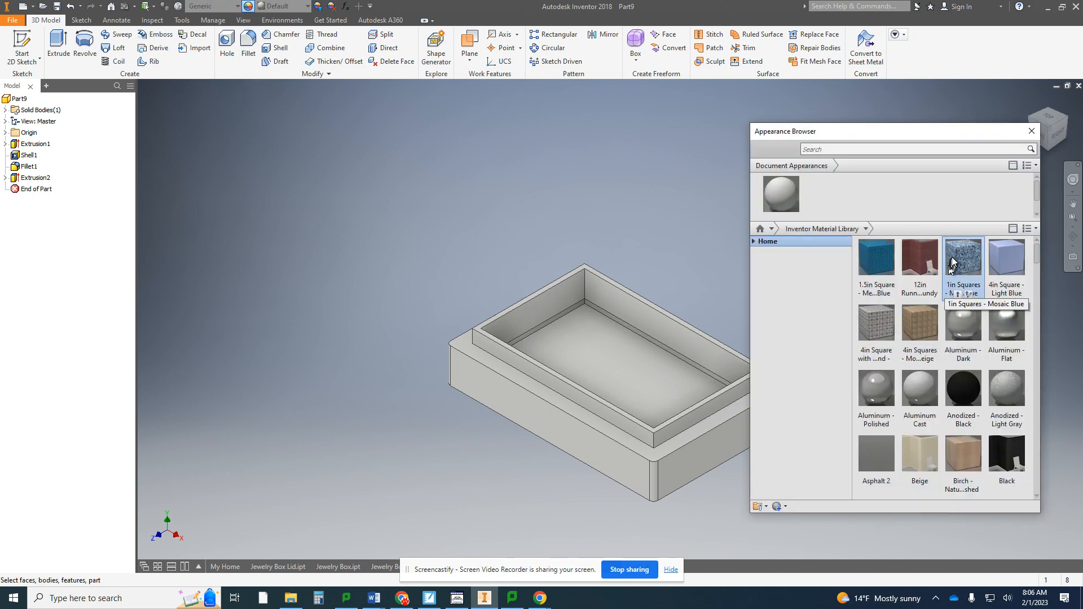
pyautogui.click(869, 150)
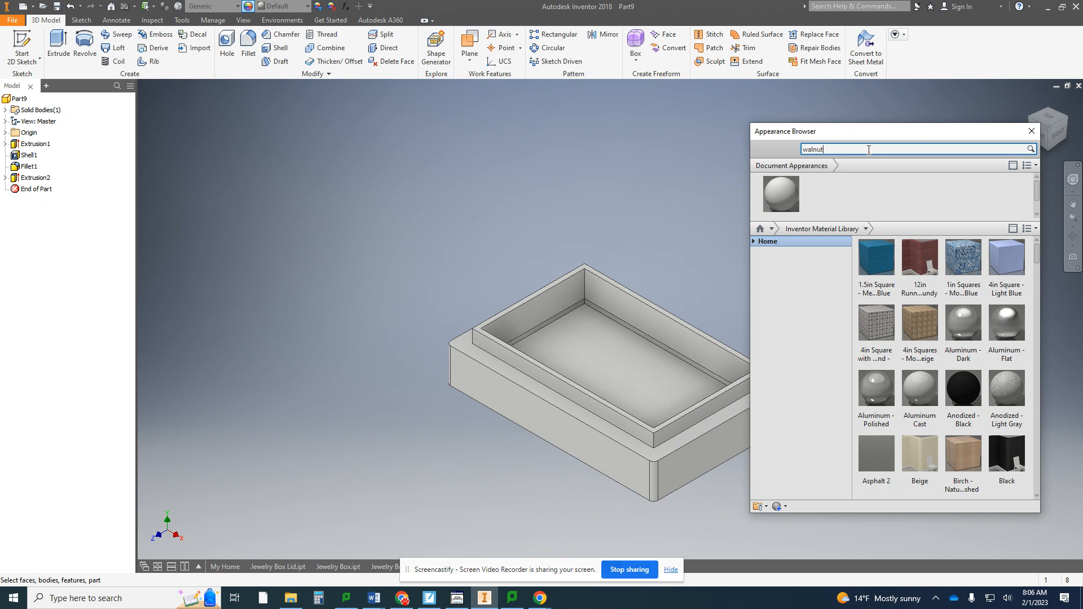
pyautogui.press('Return')
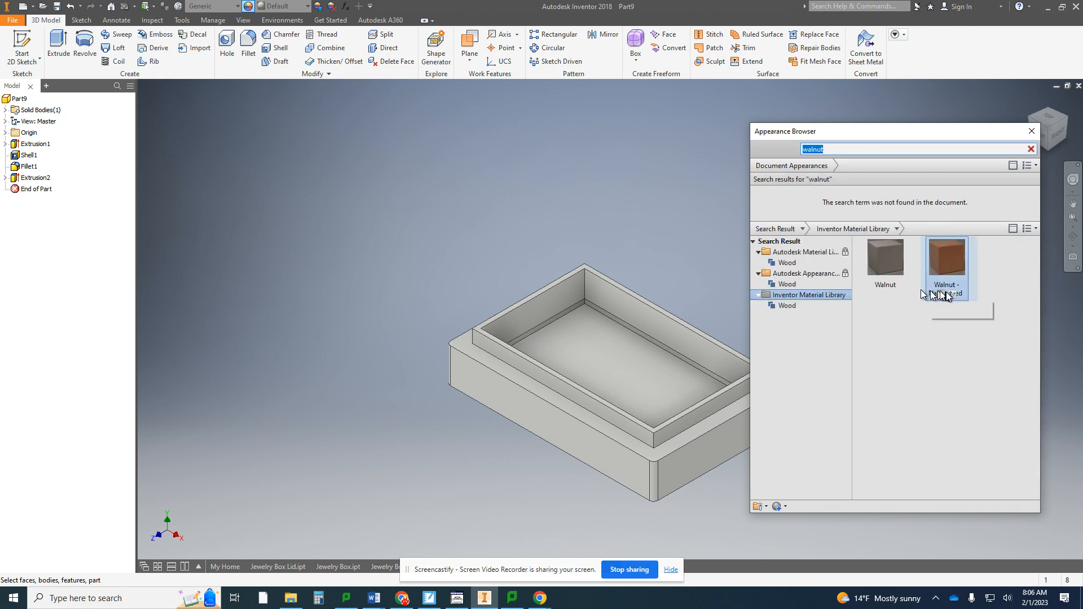
pyautogui.moveTo(953, 275); pyautogui.dragTo(913, 187)
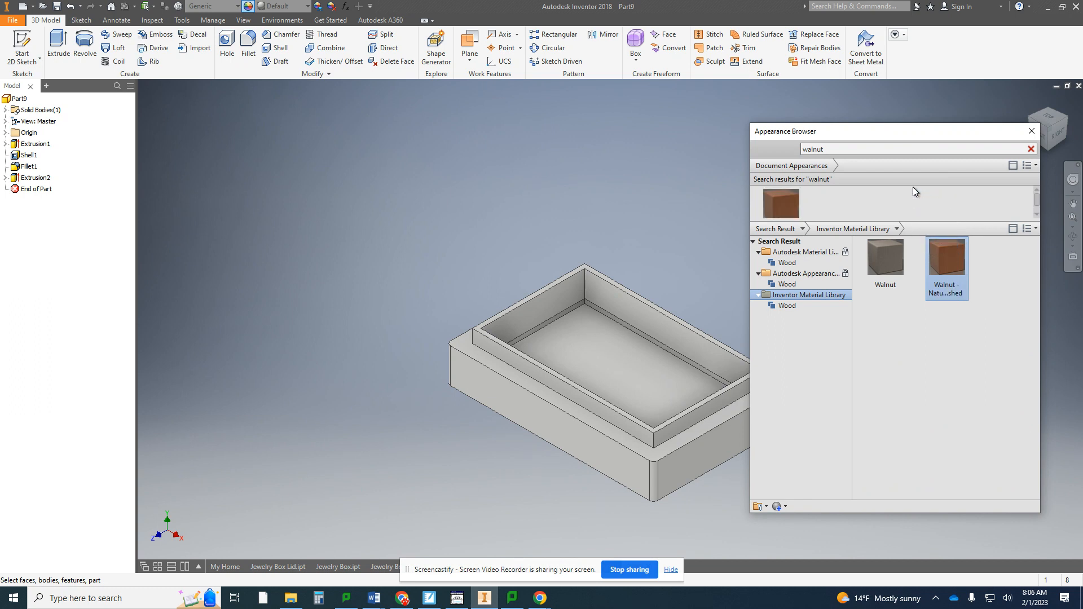
# Apply the Walnut - Natural Polished appearance to the base extrusion, shell, corner fillet and lip extrusion
pyautogui.click(27, 146)
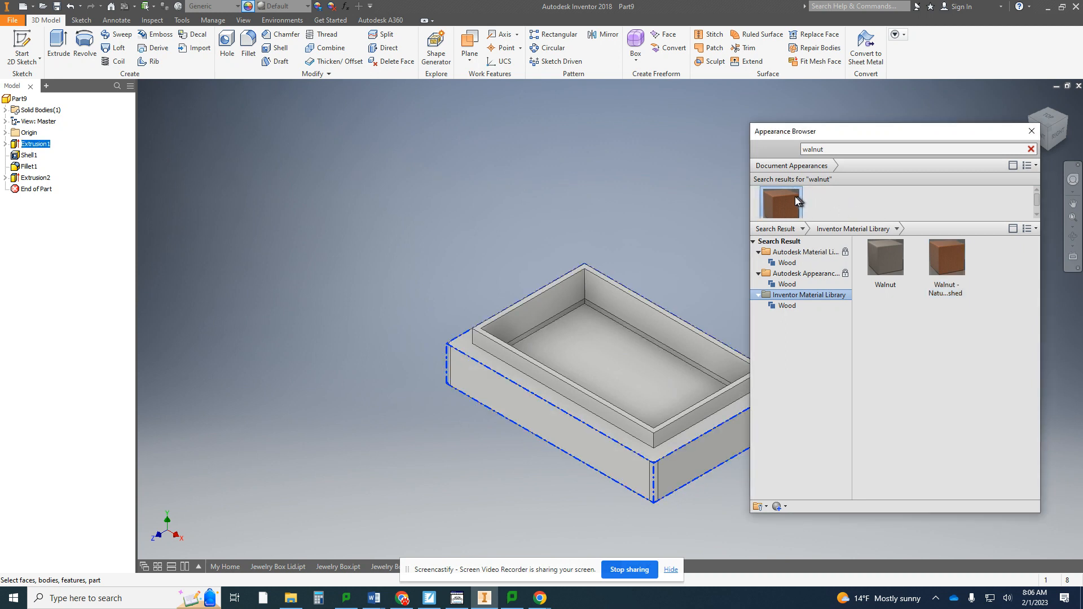
pyautogui.click(796, 200)
pyautogui.keyDown('ctrl'); pyautogui.click(31, 156); pyautogui.keyUp('ctrl')
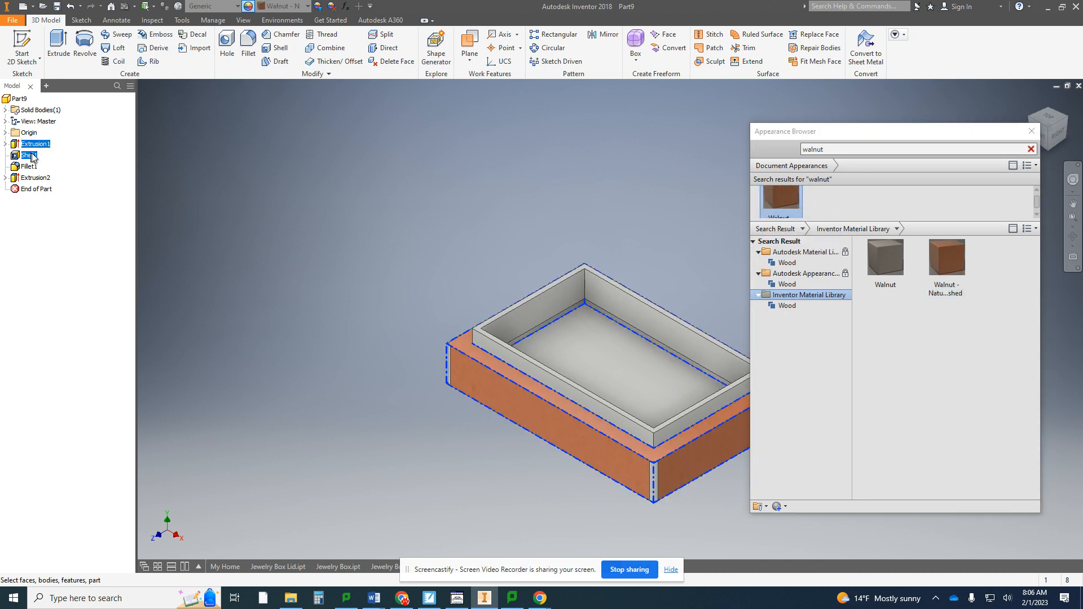
pyautogui.click(784, 198)
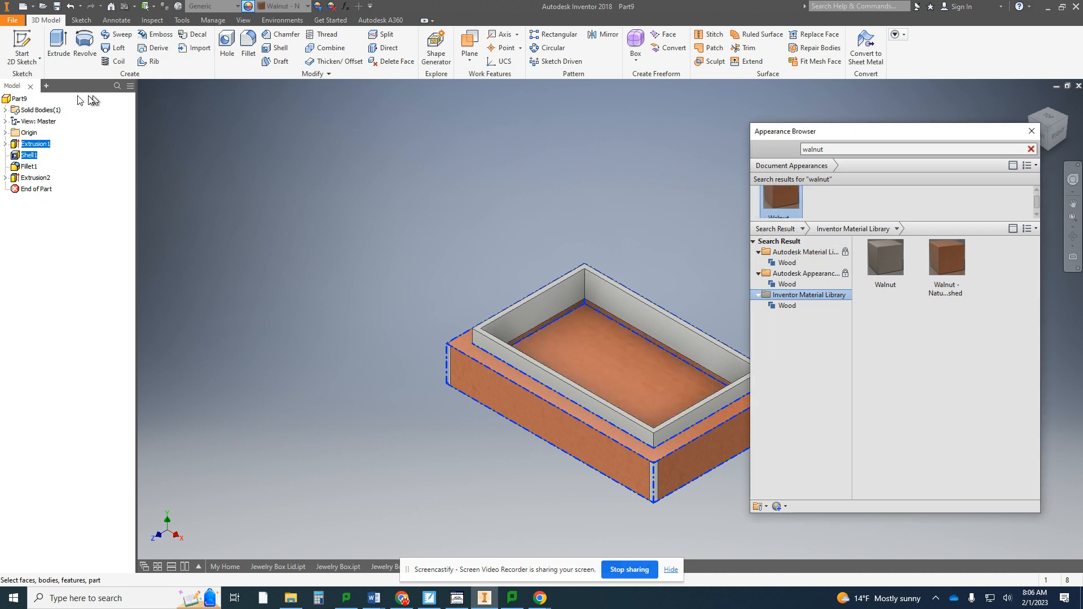
pyautogui.keyDown('ctrl'); pyautogui.click(28, 166); pyautogui.keyUp('ctrl')
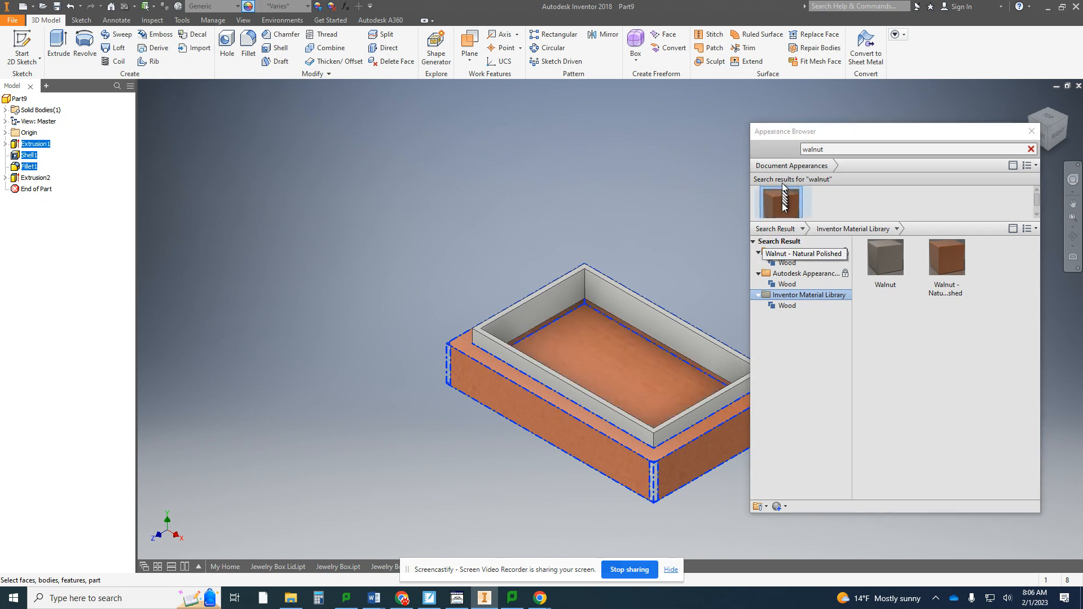
pyautogui.click(781, 202)
pyautogui.keyDown('ctrl'); pyautogui.click(29, 177); pyautogui.keyUp('ctrl')
pyautogui.click(783, 196)
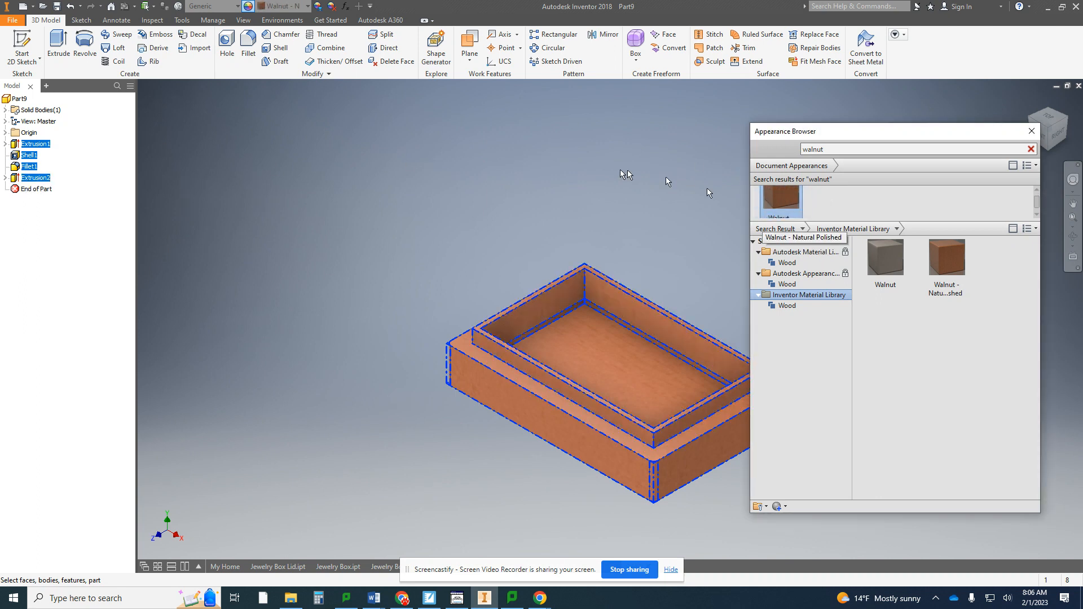
# Try to save the part under the file name Jewelry Box Lid
pyautogui.moveTo(423, 189); pyautogui.dragTo(260, 184, button='middle')
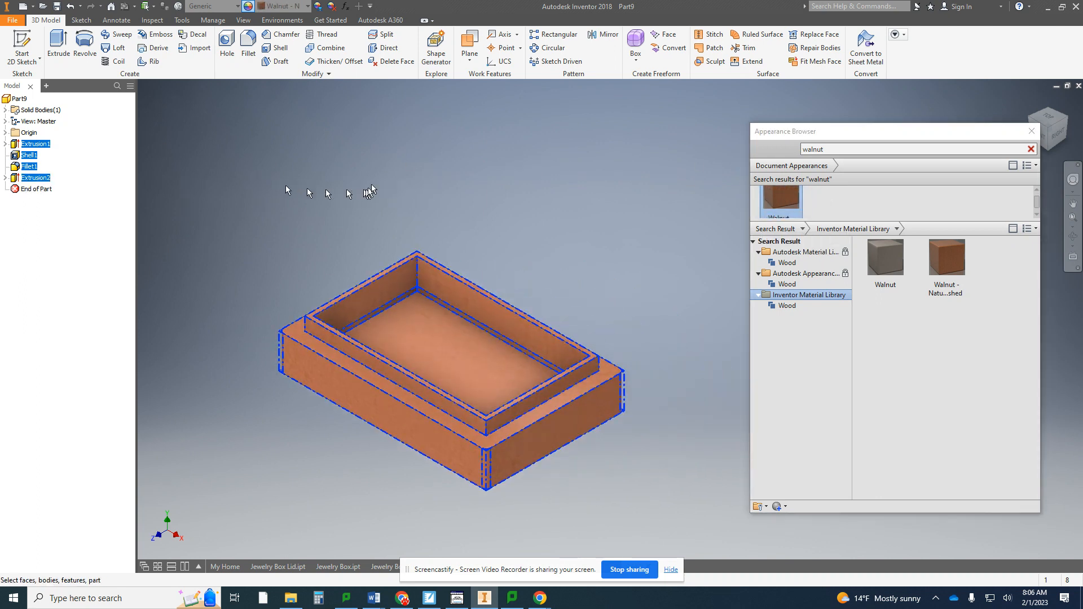
pyautogui.click(56, 8)
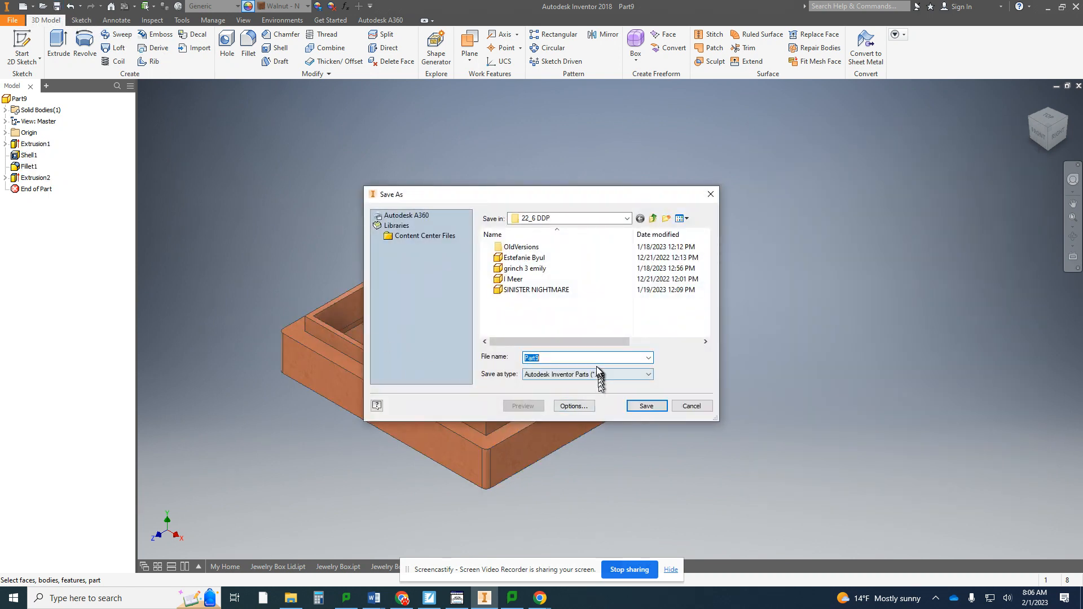
pyautogui.write('Jewelry Box Lid')
pyautogui.click(658, 407)
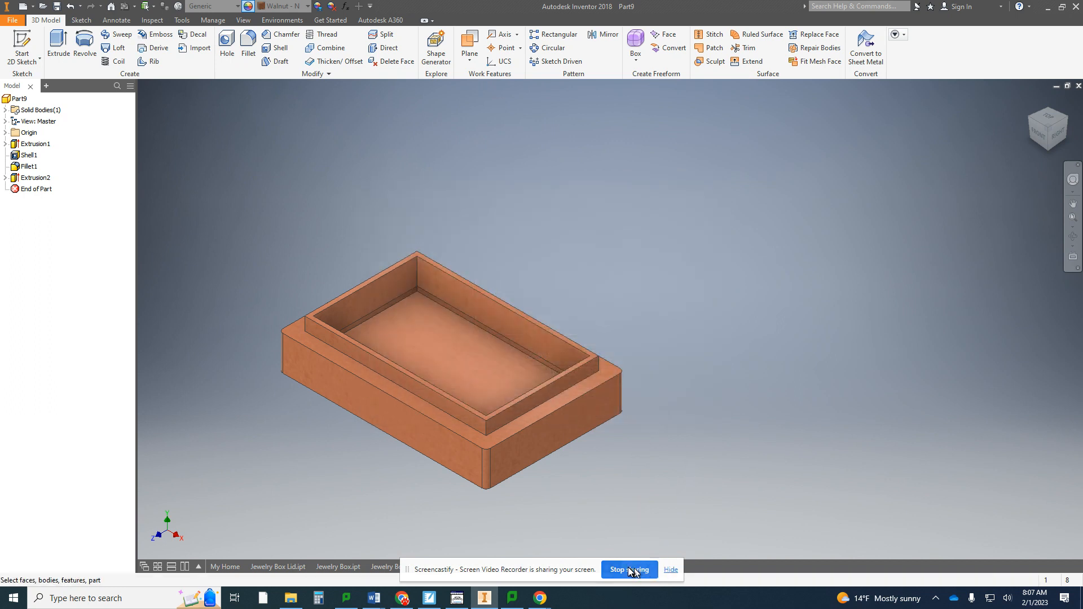